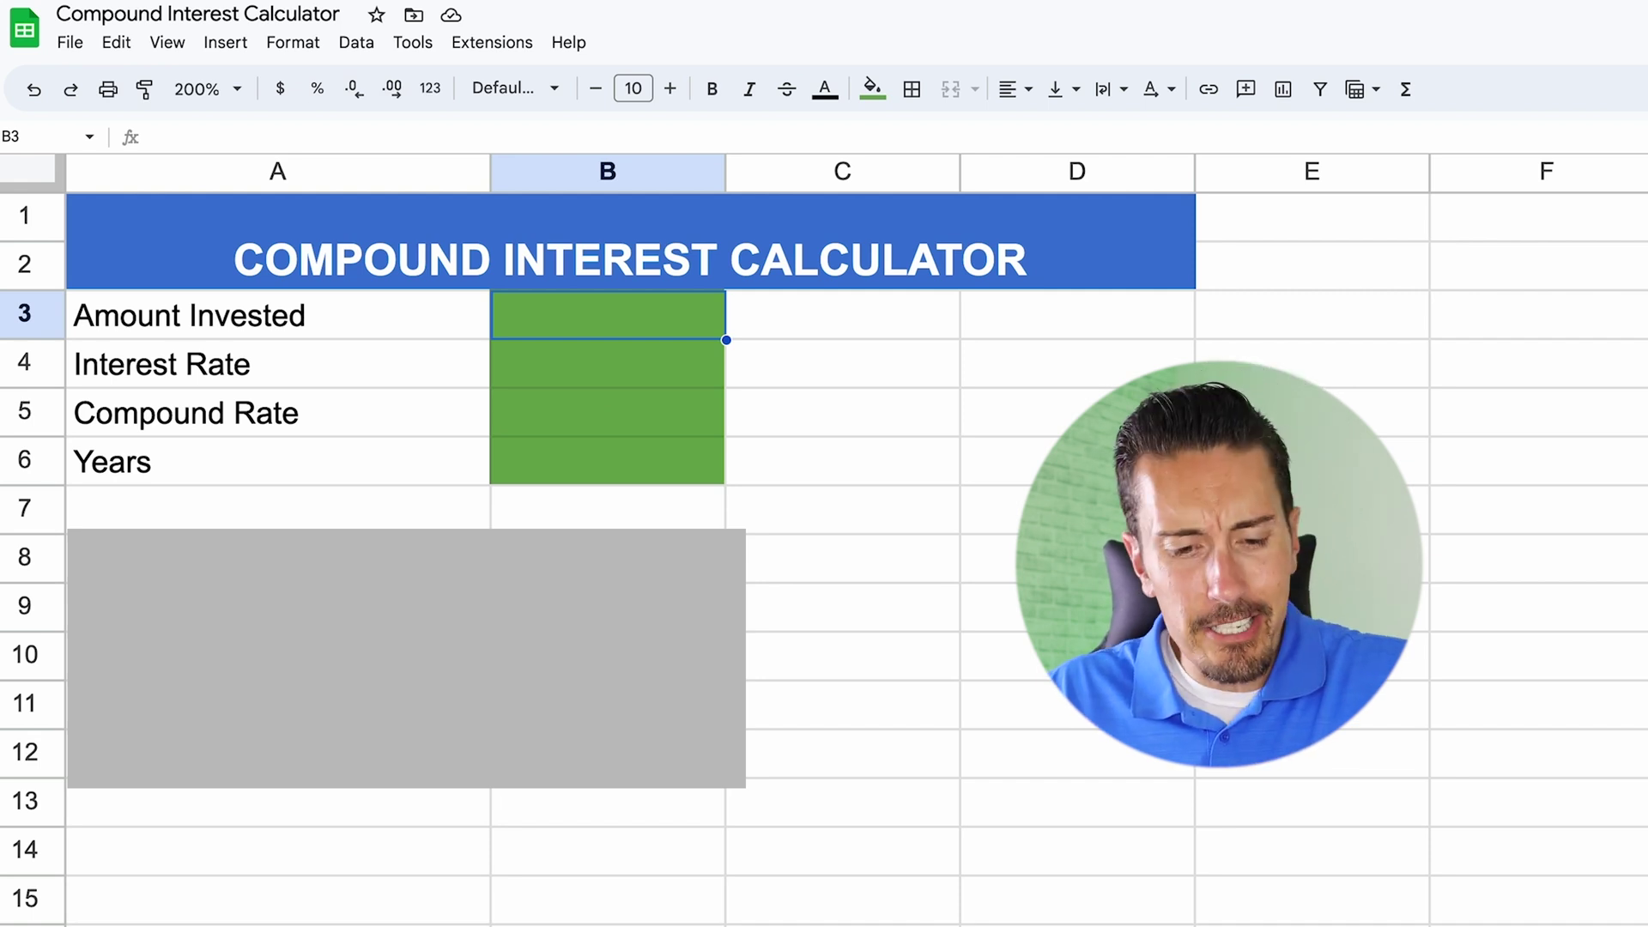
Enter $10,000 invested, 10% interest, compound rate 1 and 20 years into B3:B6.
text($10000)
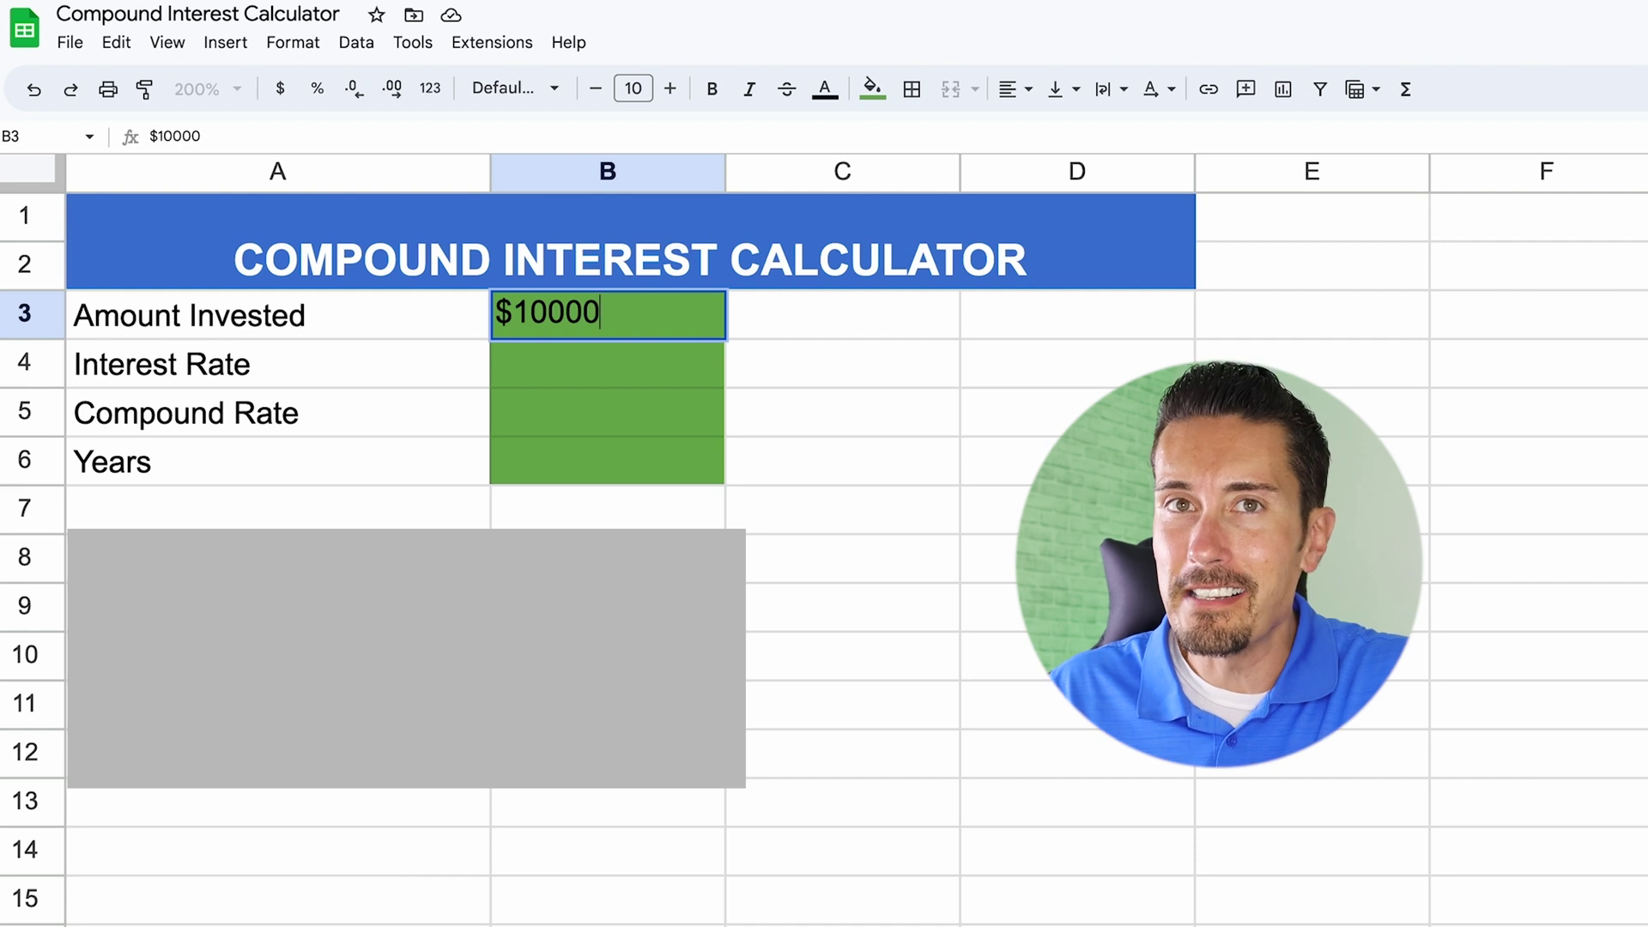
key(Return)
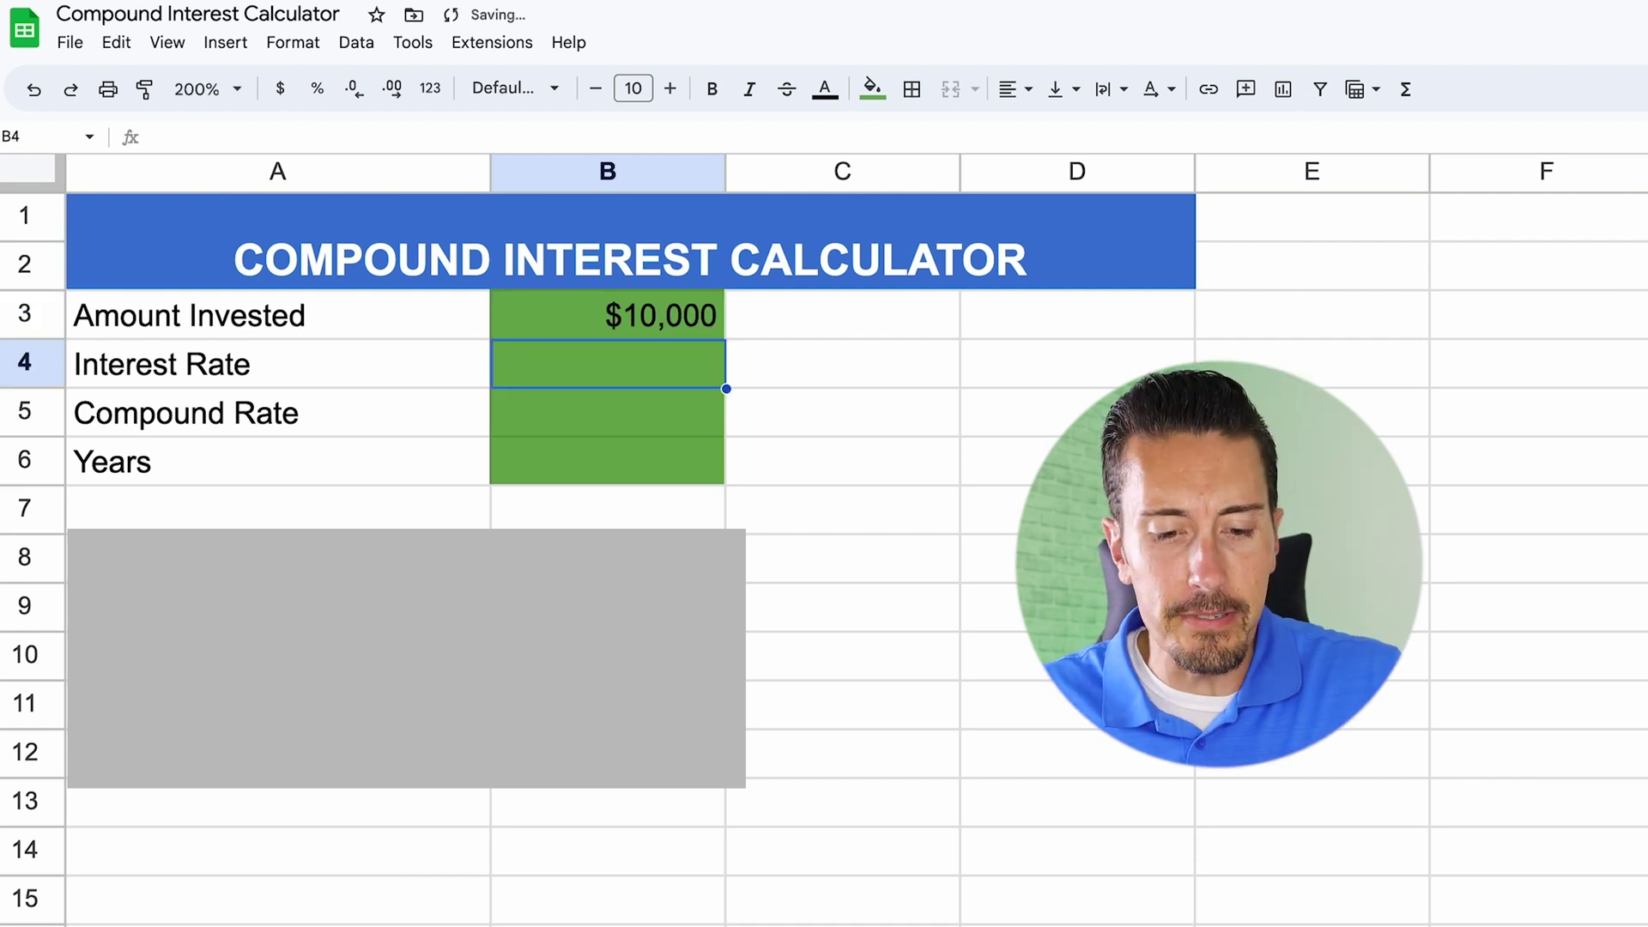
text(10%)
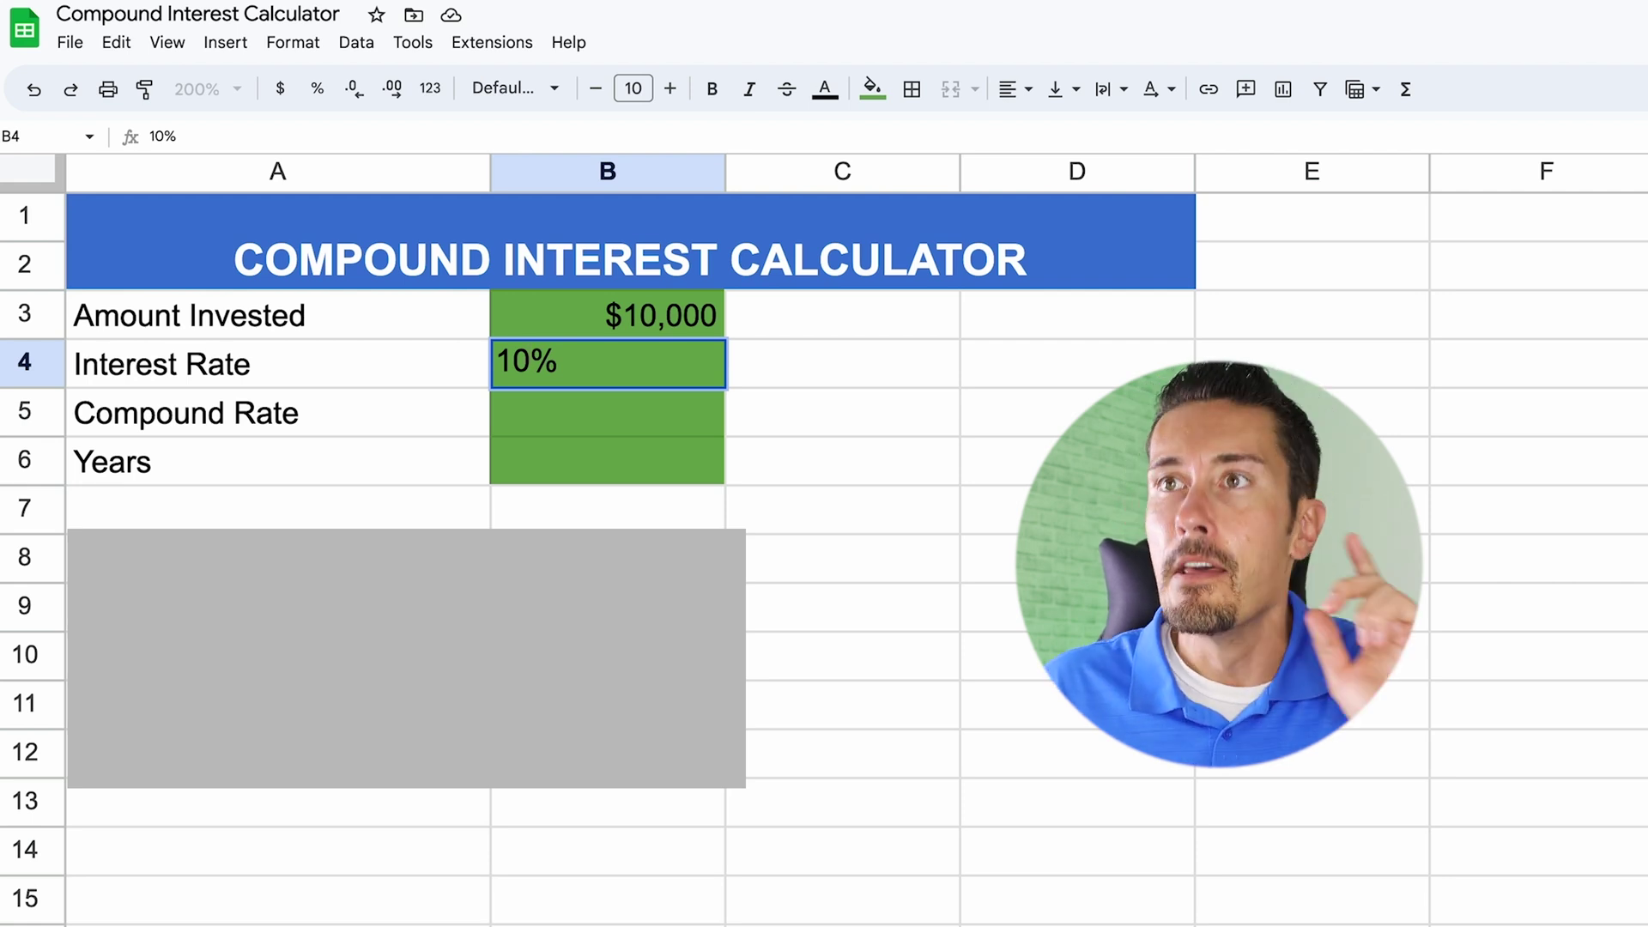
key(Return)
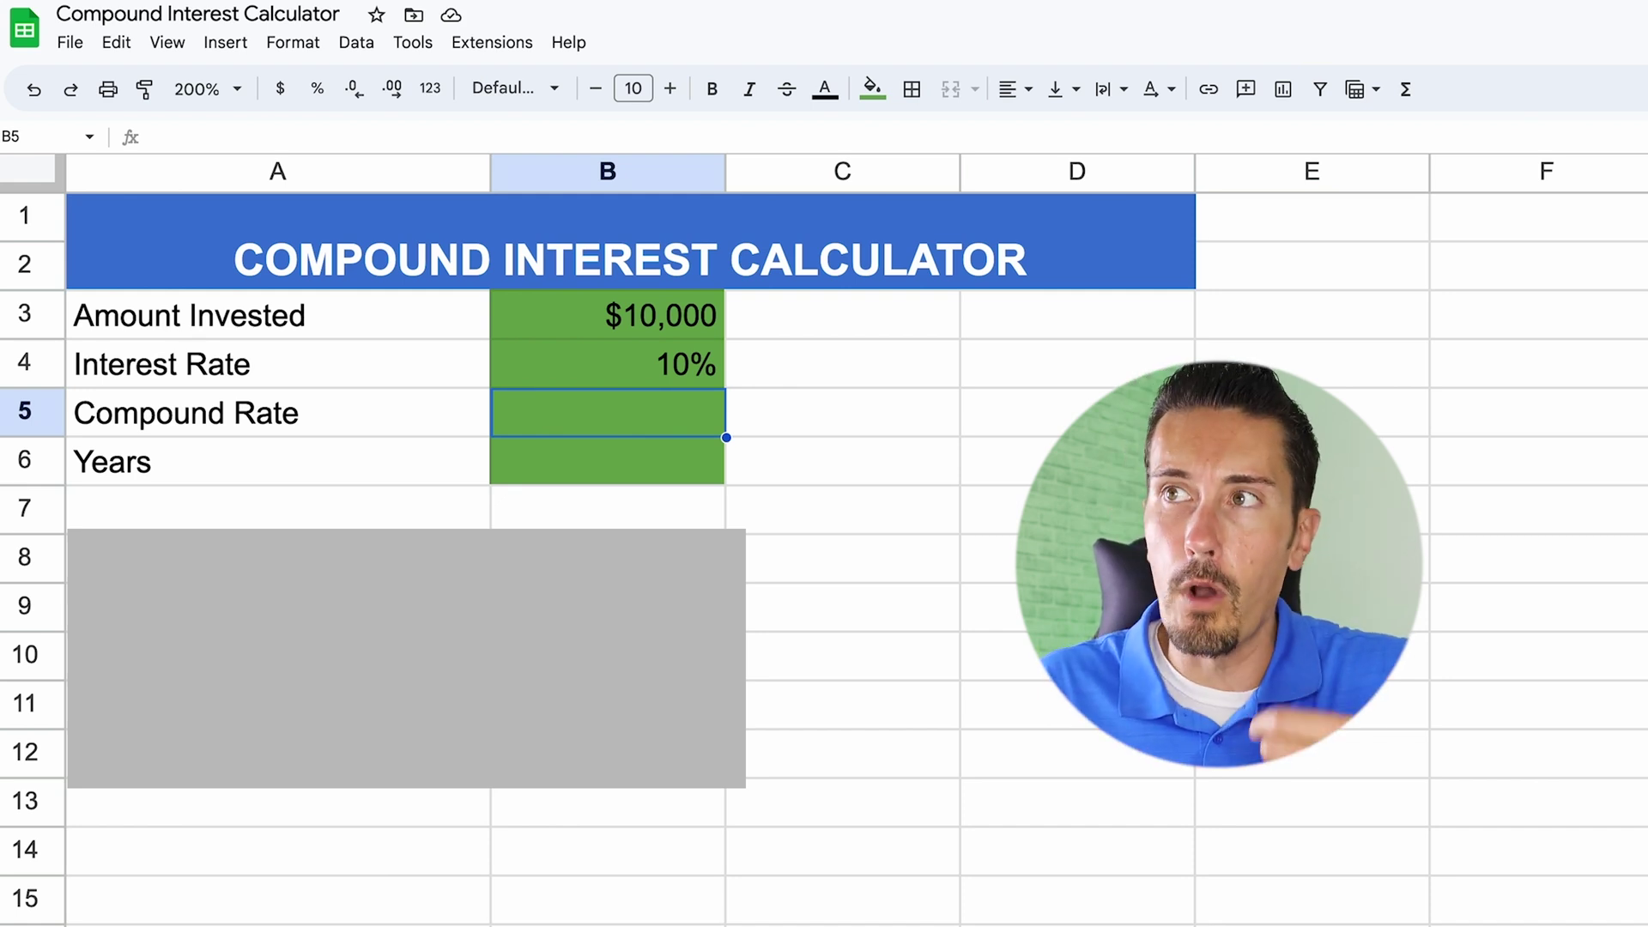
text(1)
key(Return)
key(Up)
key(Return)
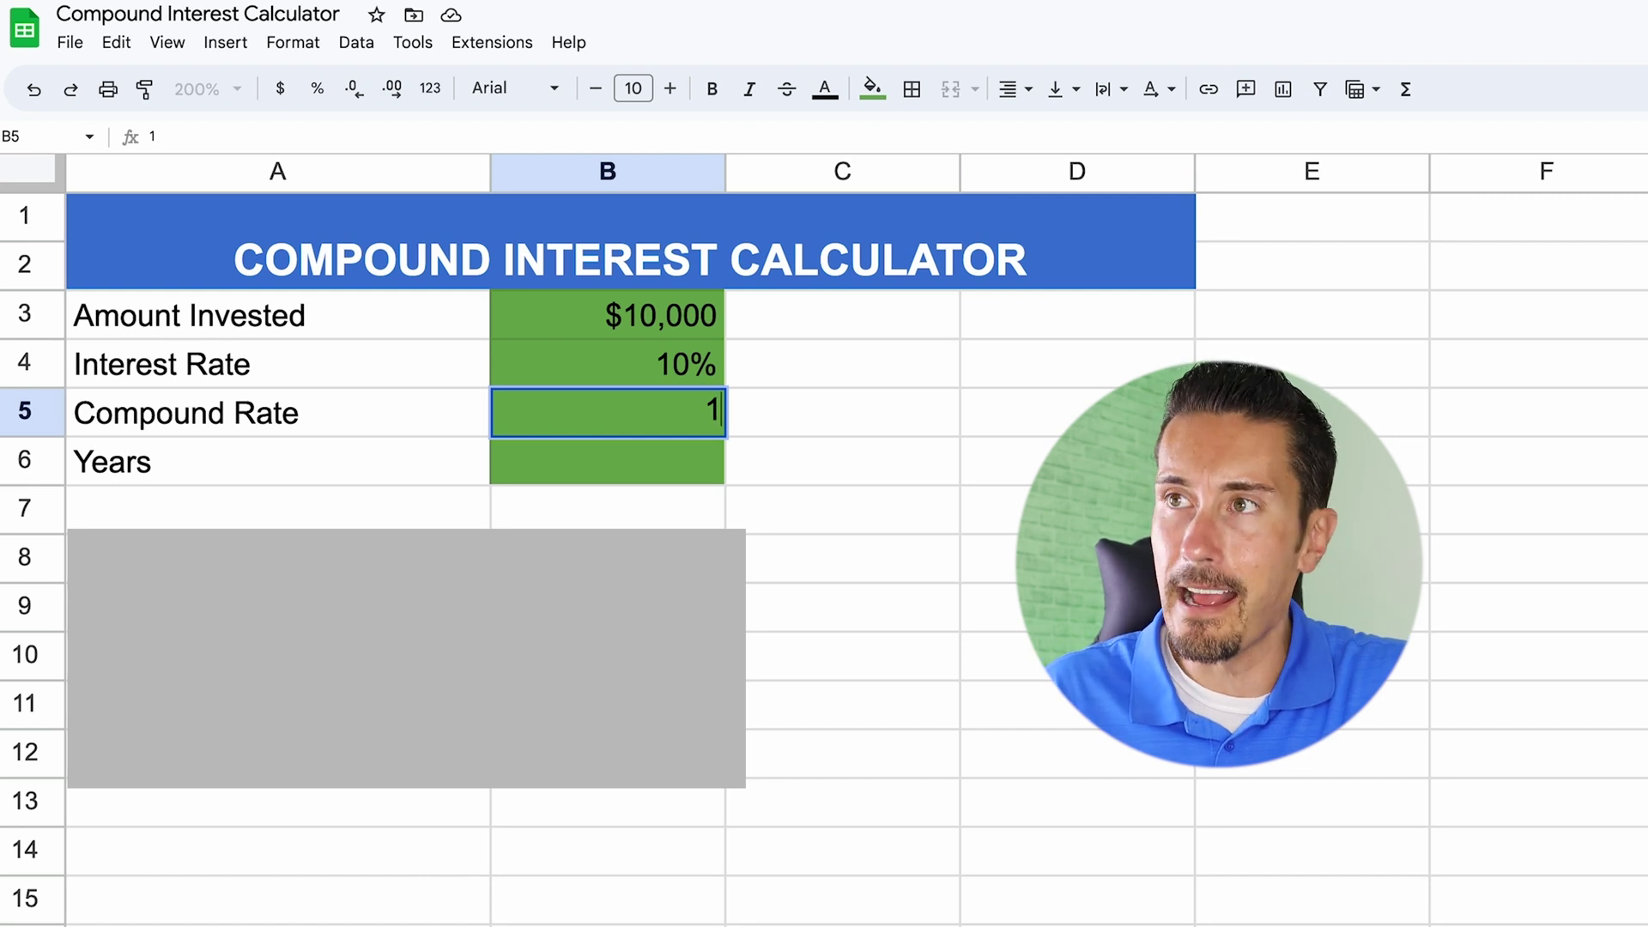
key(Return)
text(20)
key(Return)
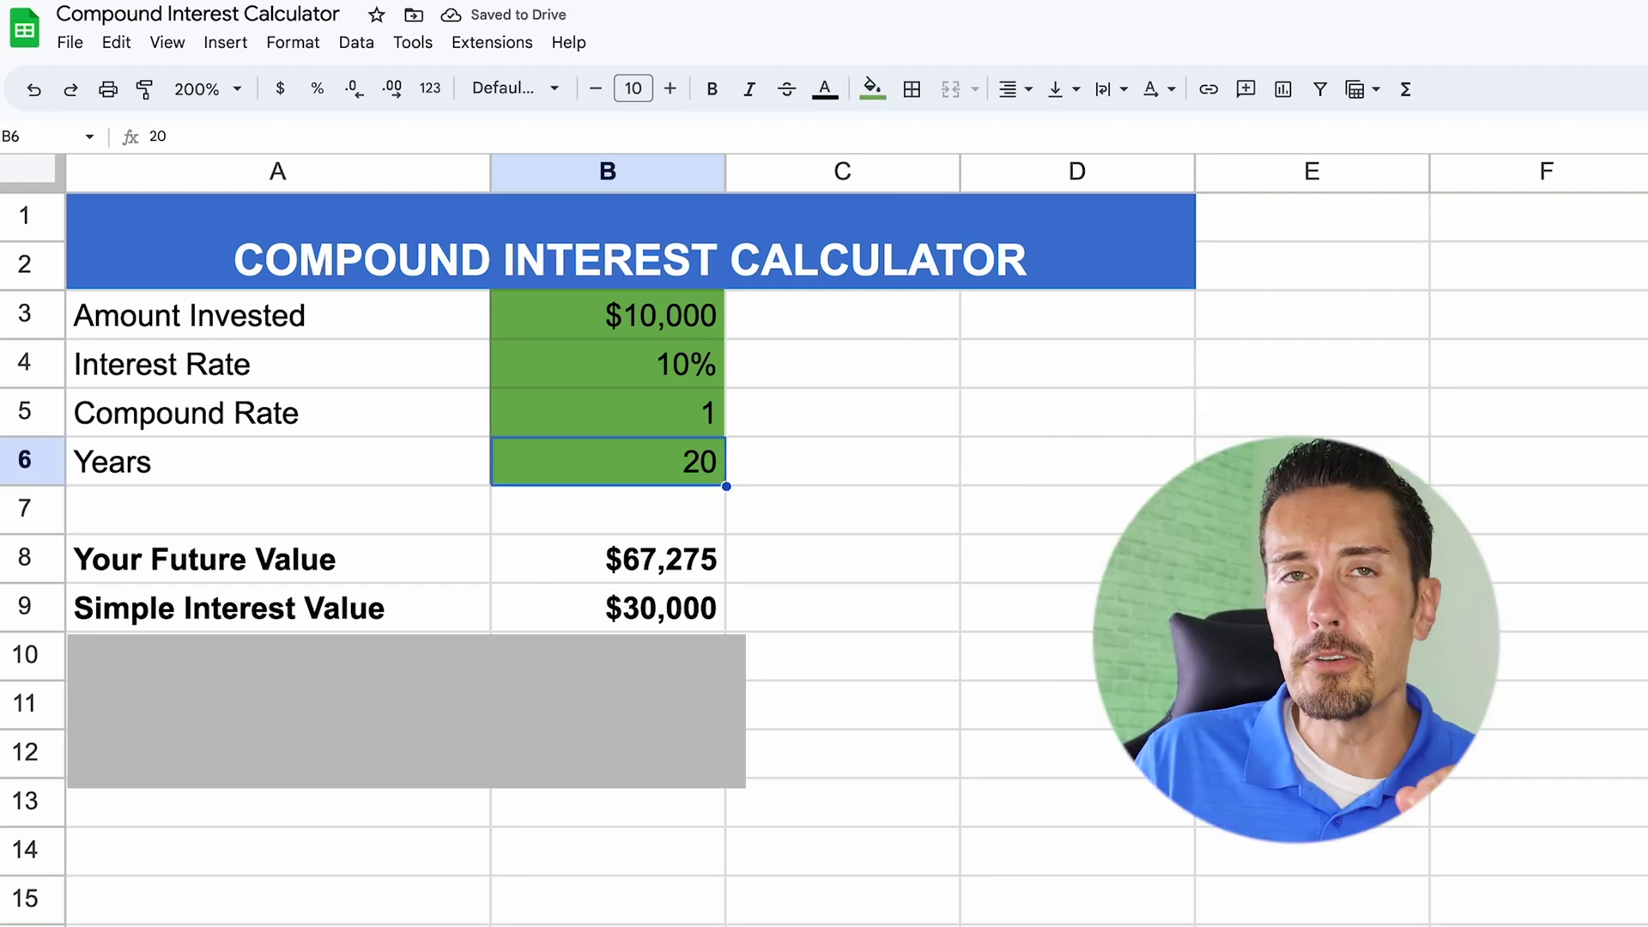
click(826, 371)
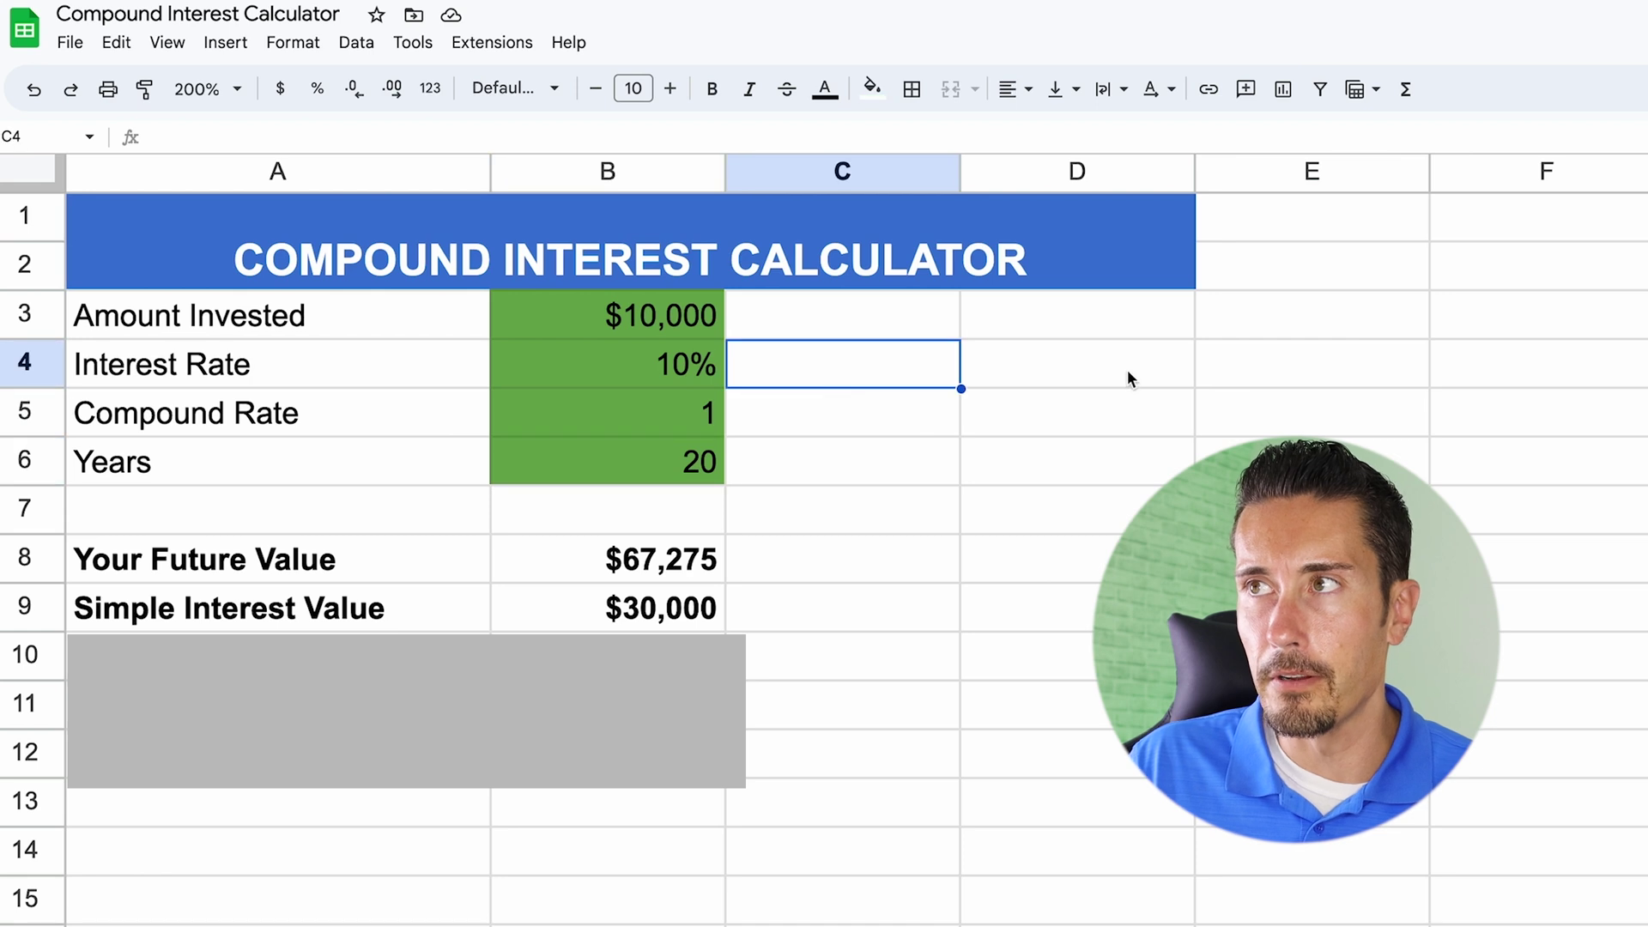
click(1130, 376)
text($1000)
key(Return)
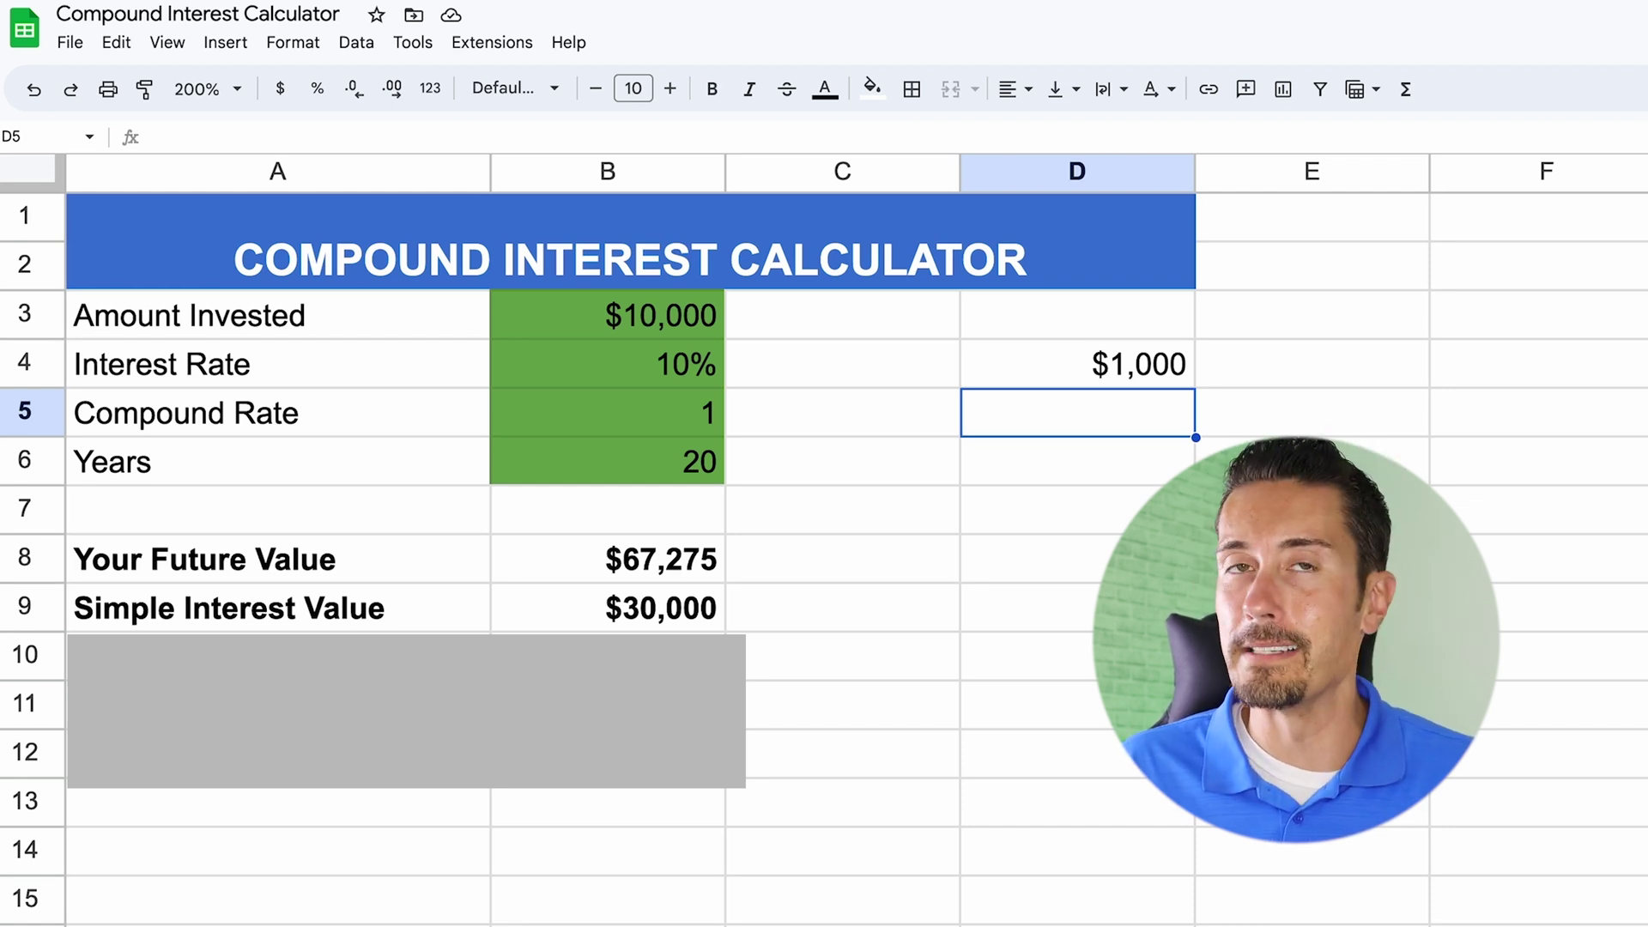
text($11000)
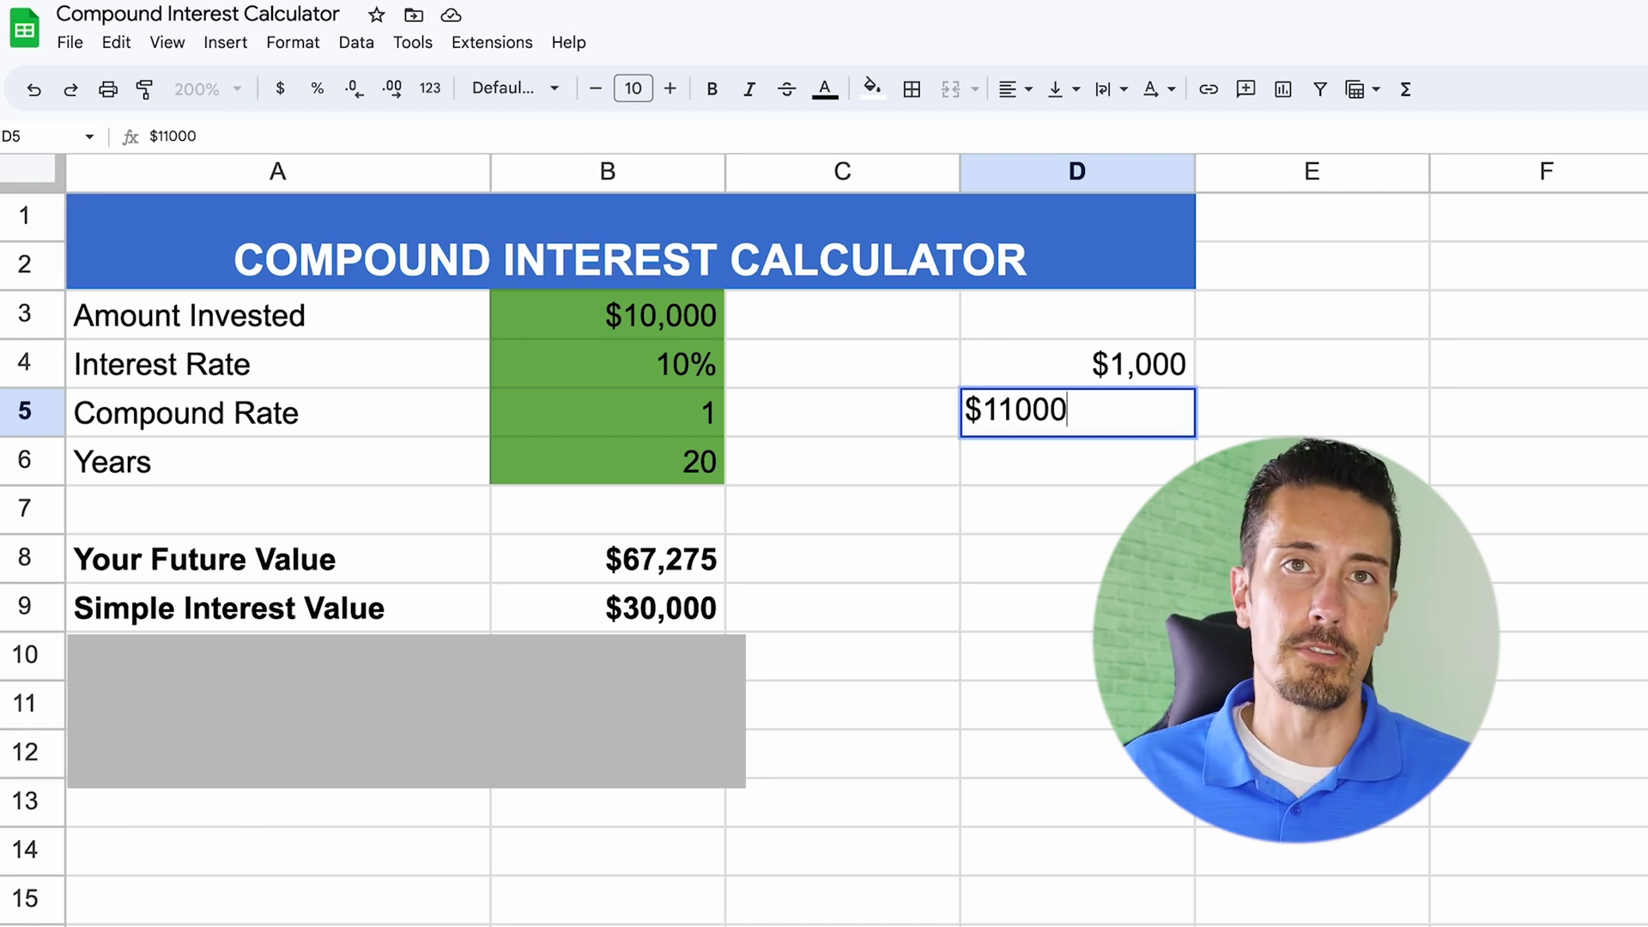
key(Return)
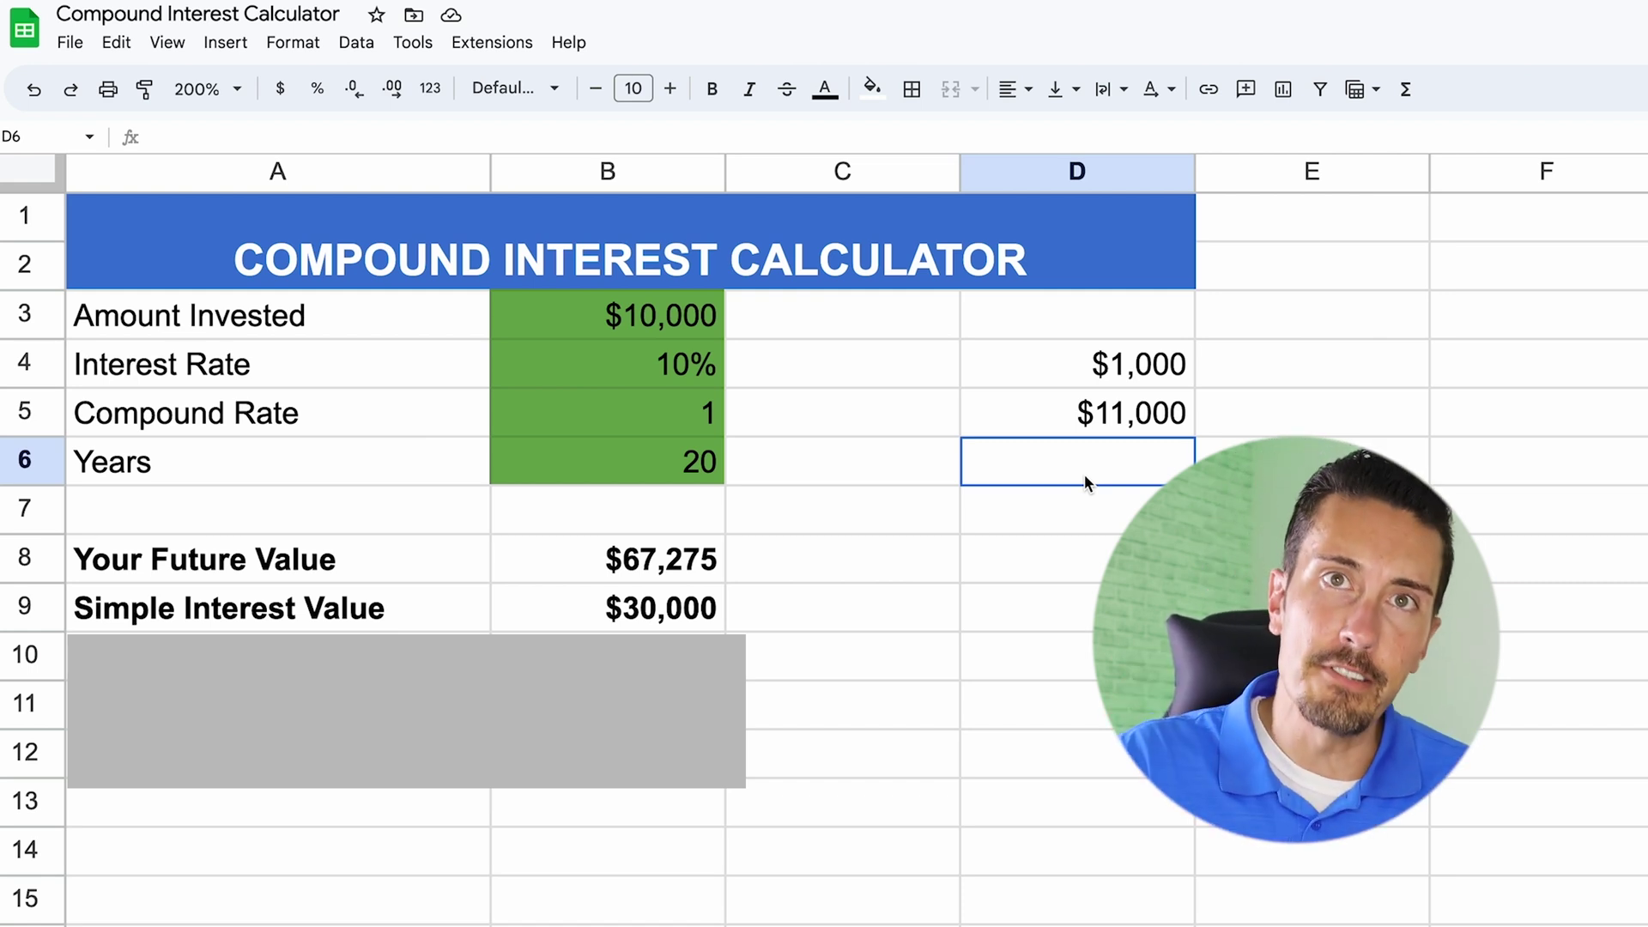
text($12100)
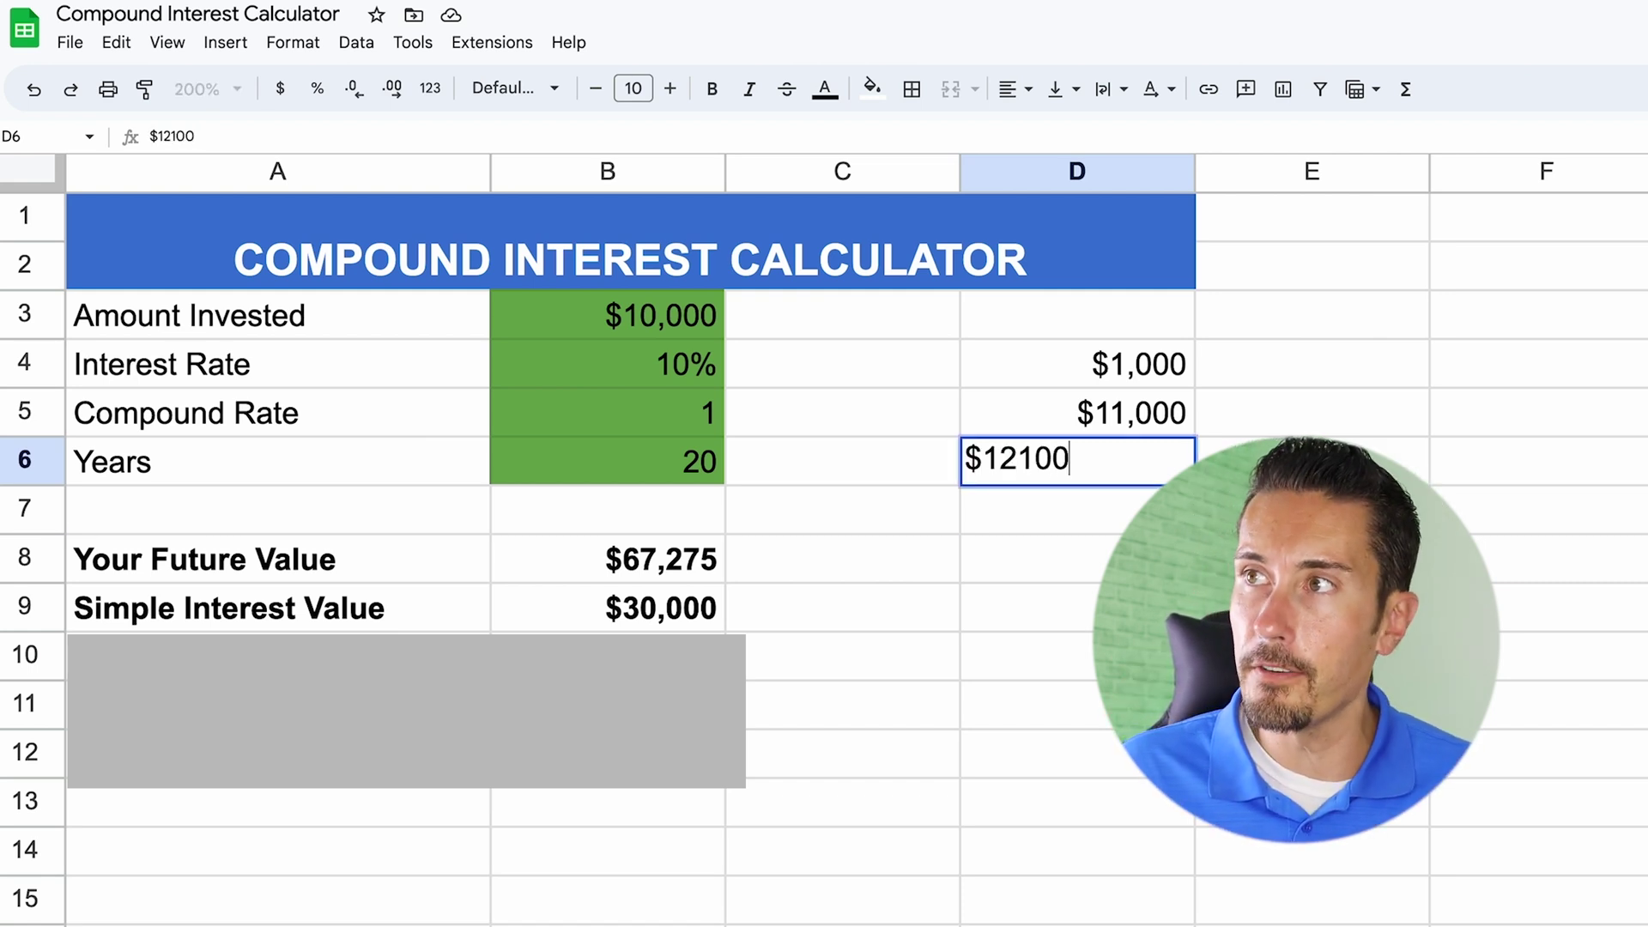
key(Return)
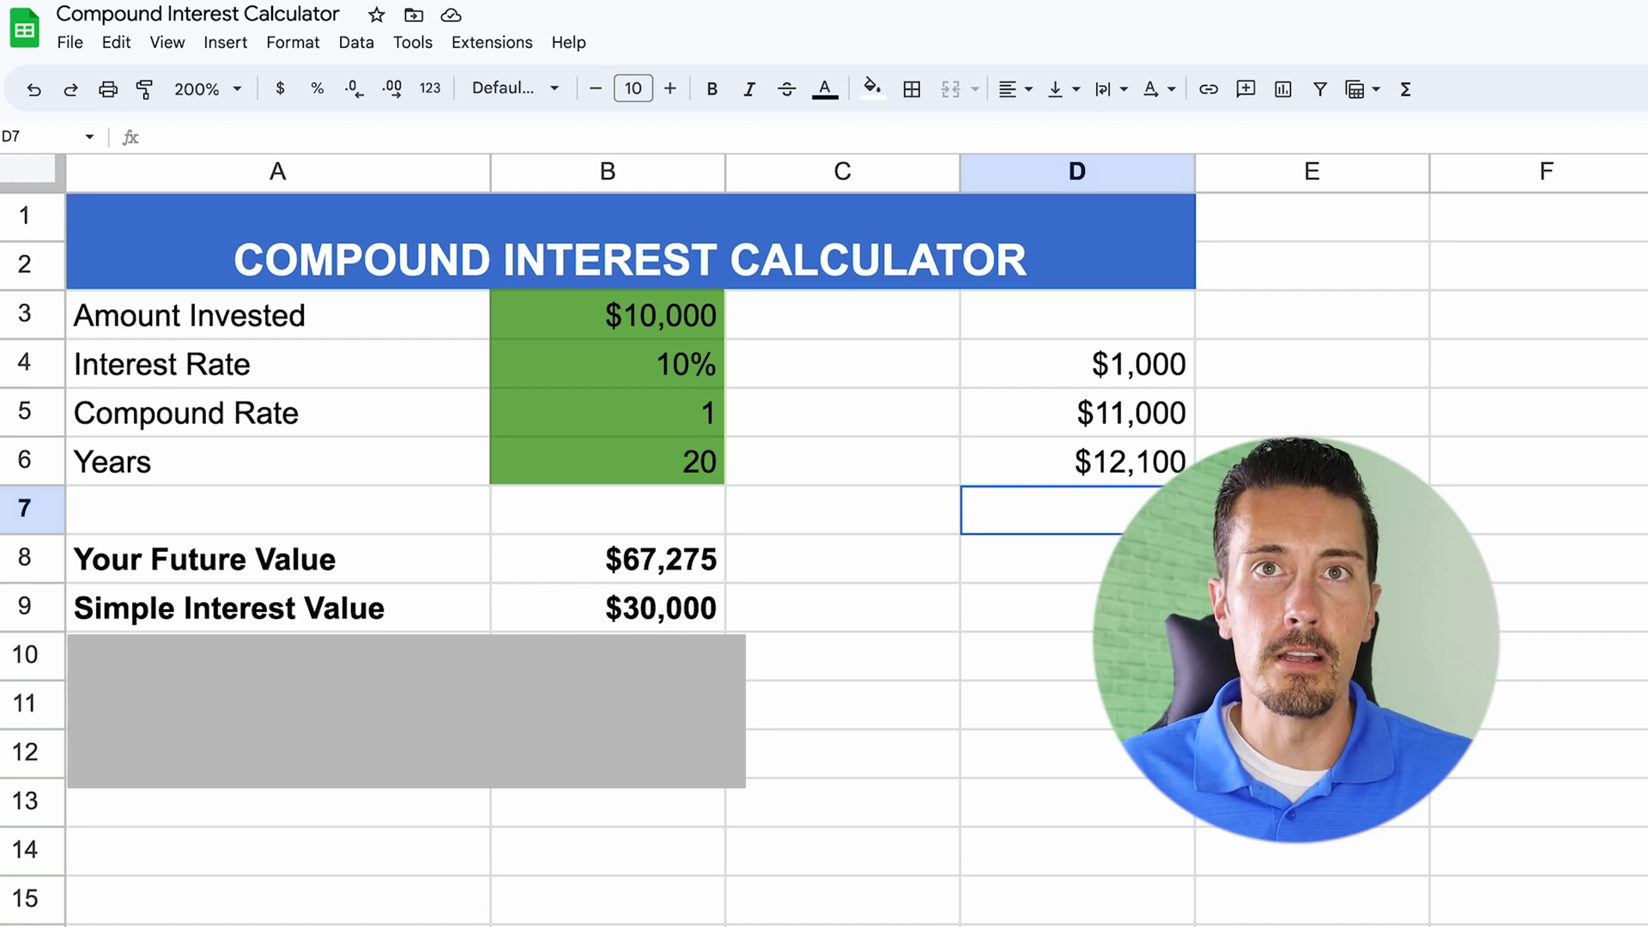
drag(1078, 364, 1077, 510)
key(Delete)
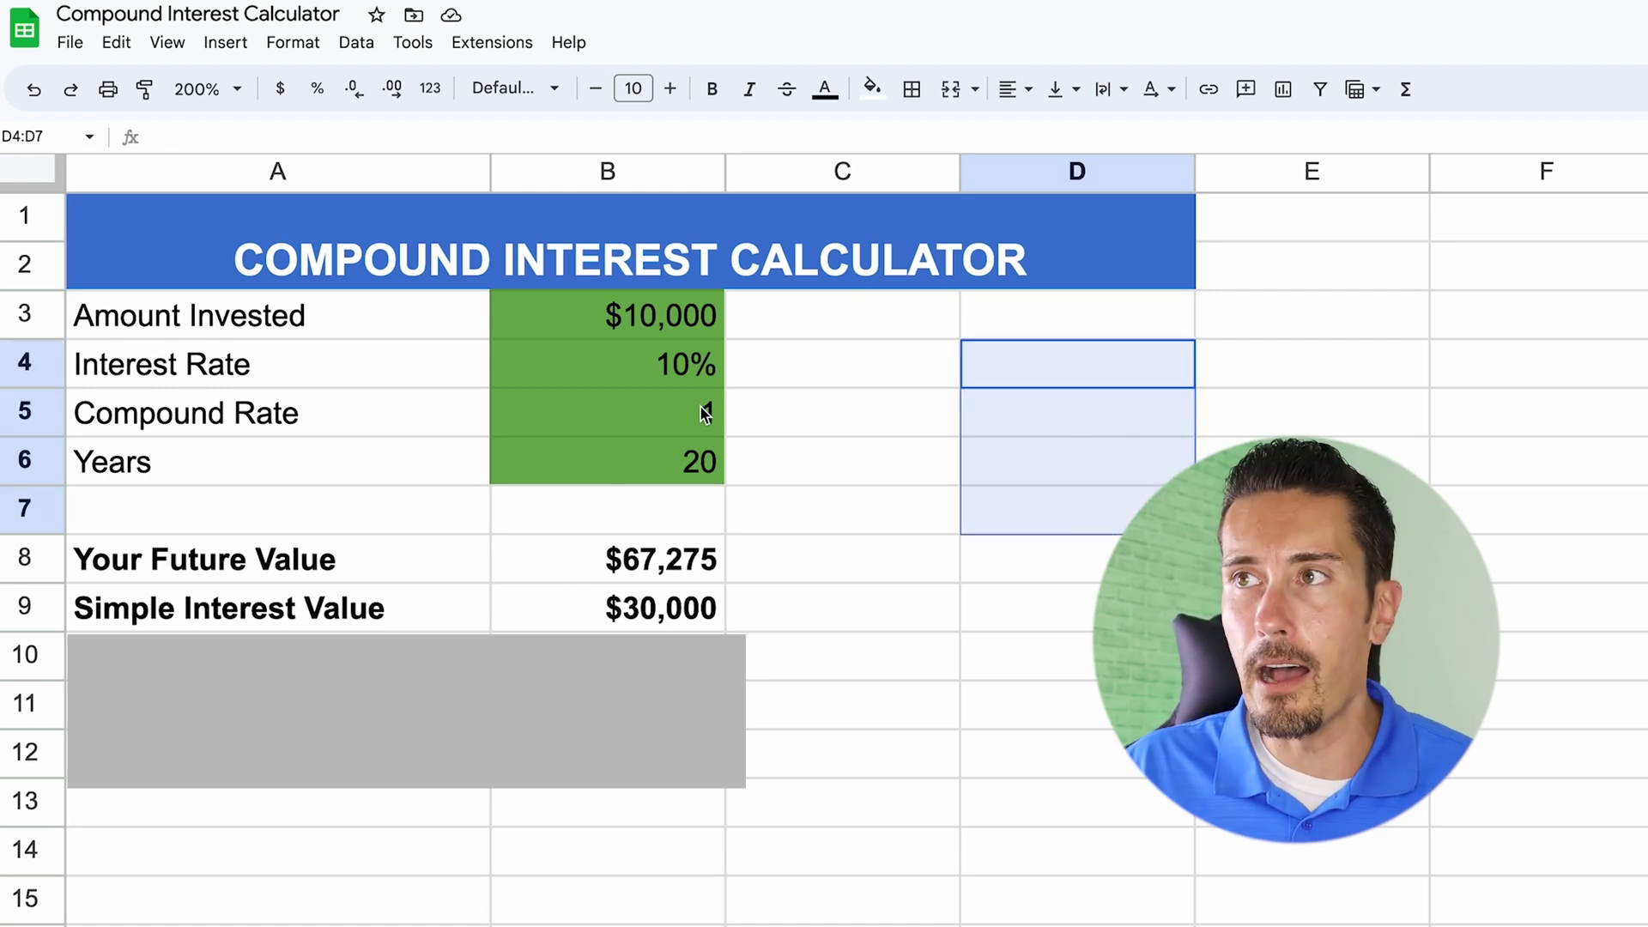
click(628, 474)
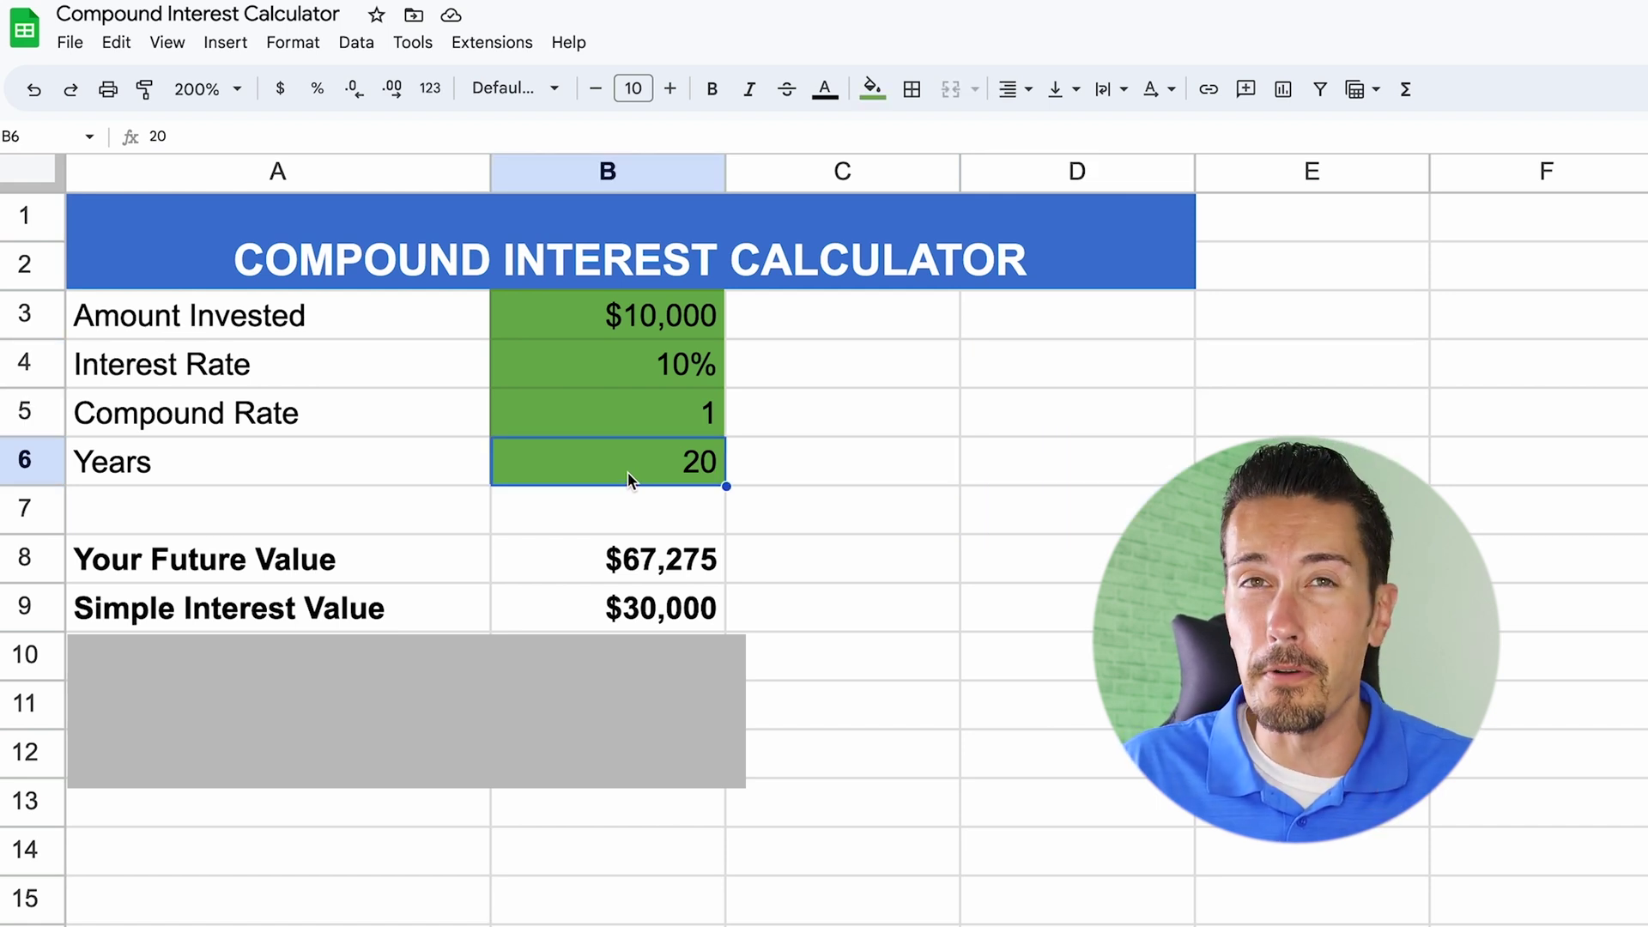
Change the years in B6 to 30.
text(30)
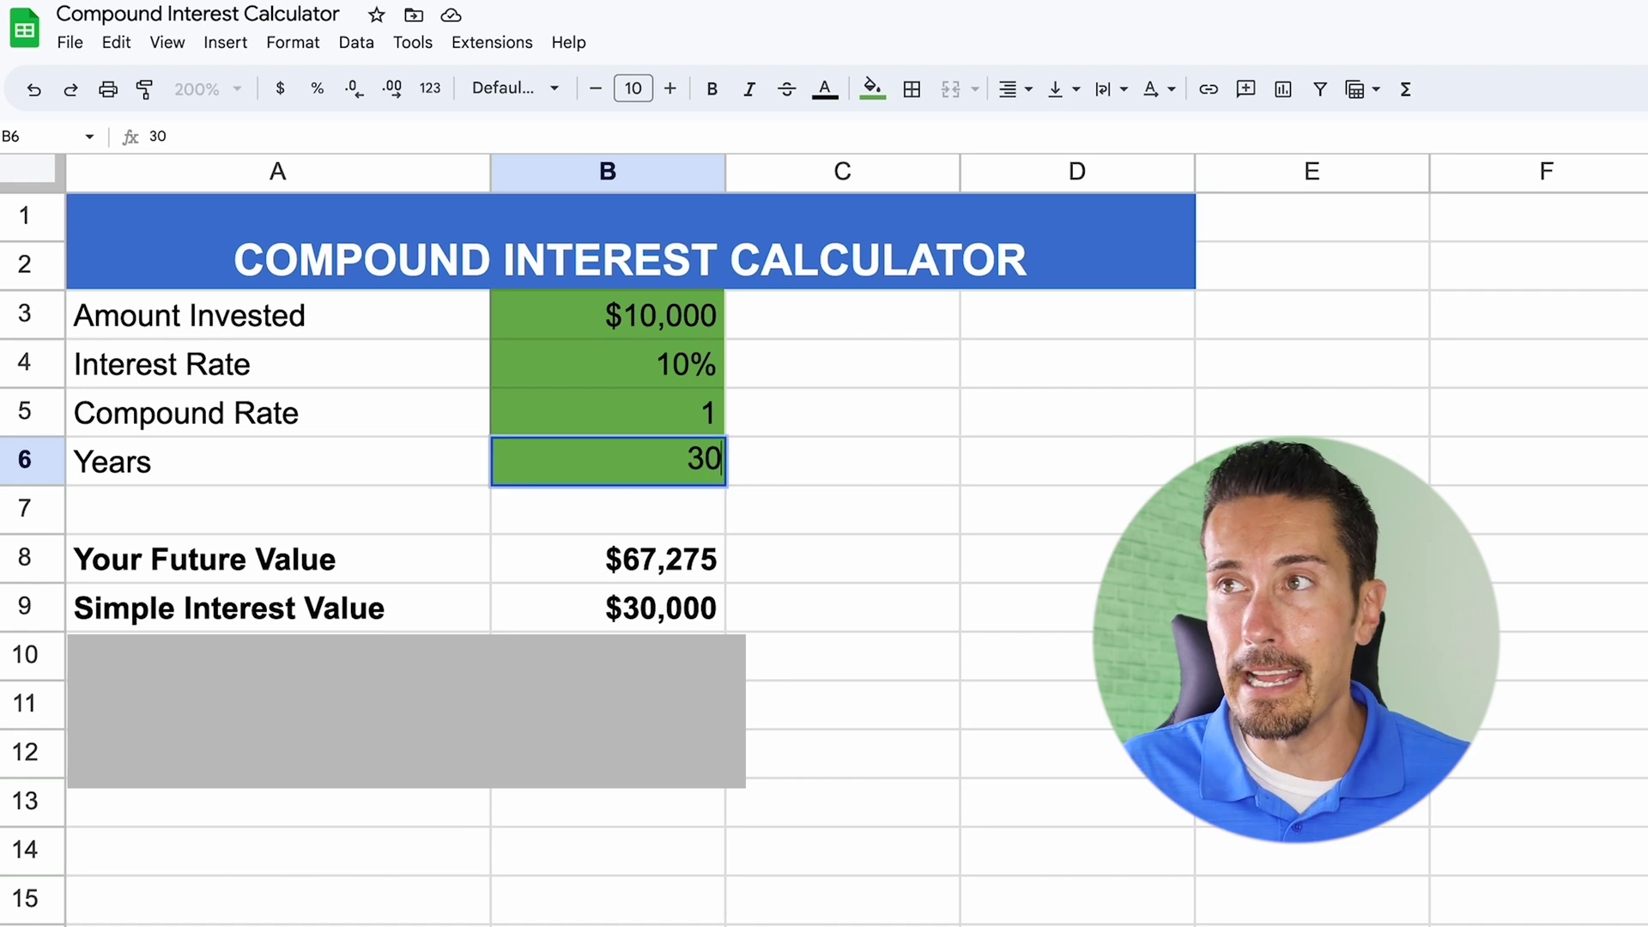
key(Return)
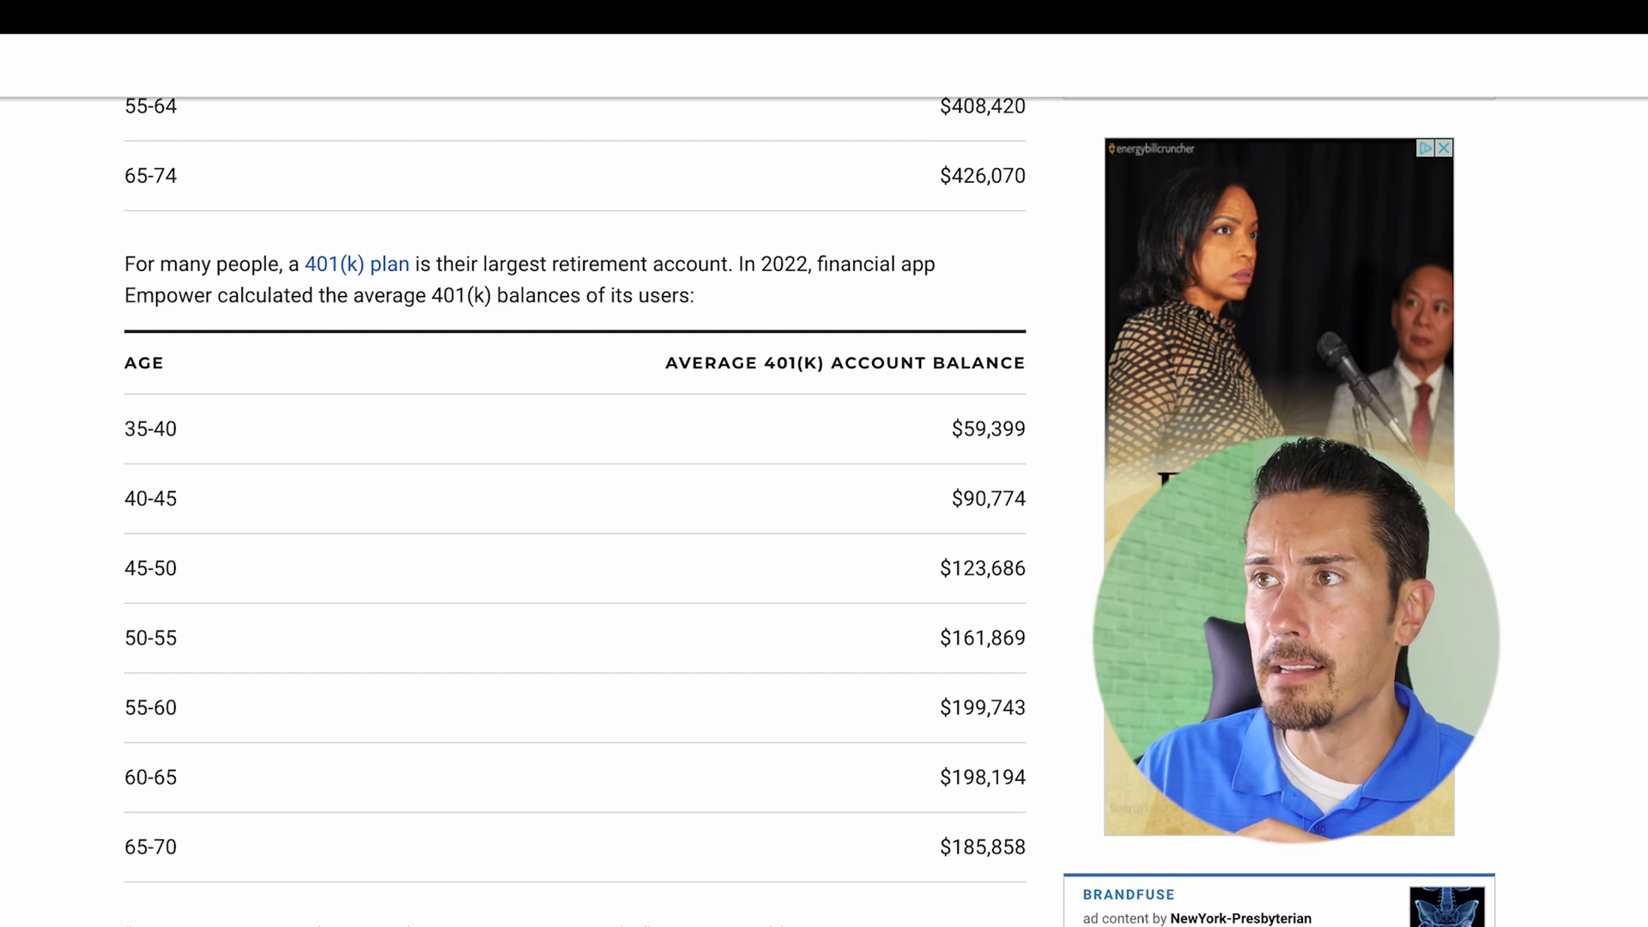
drag(147, 568, 1028, 566)
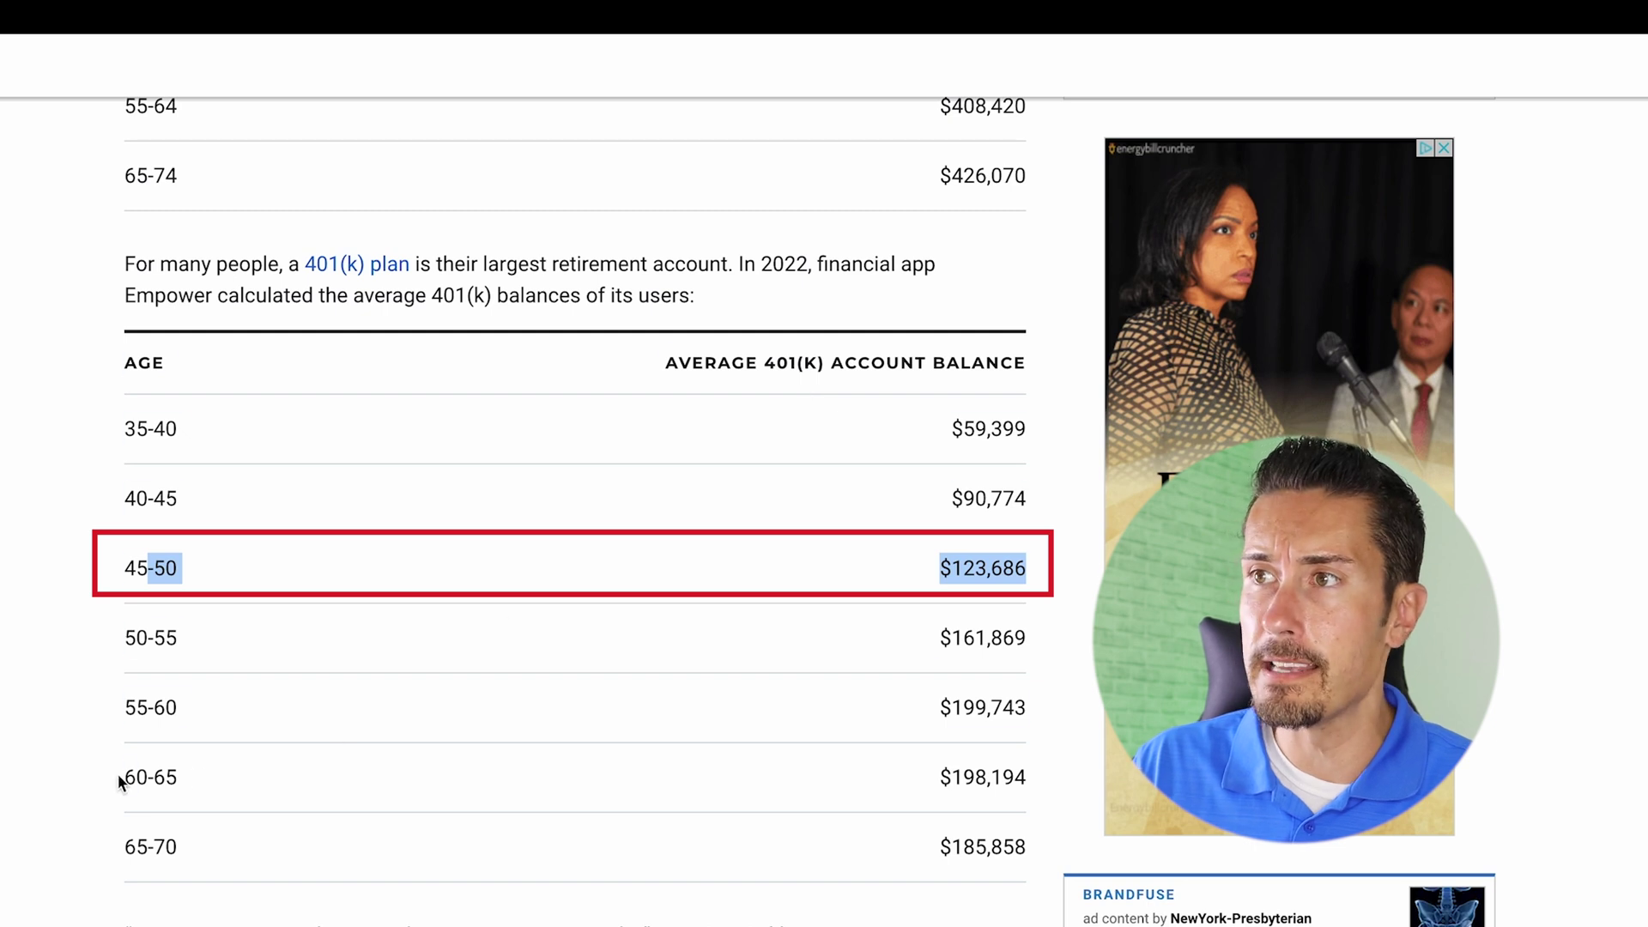
drag(121, 776, 287, 787)
click(1053, 825)
drag(1019, 786, 936, 786)
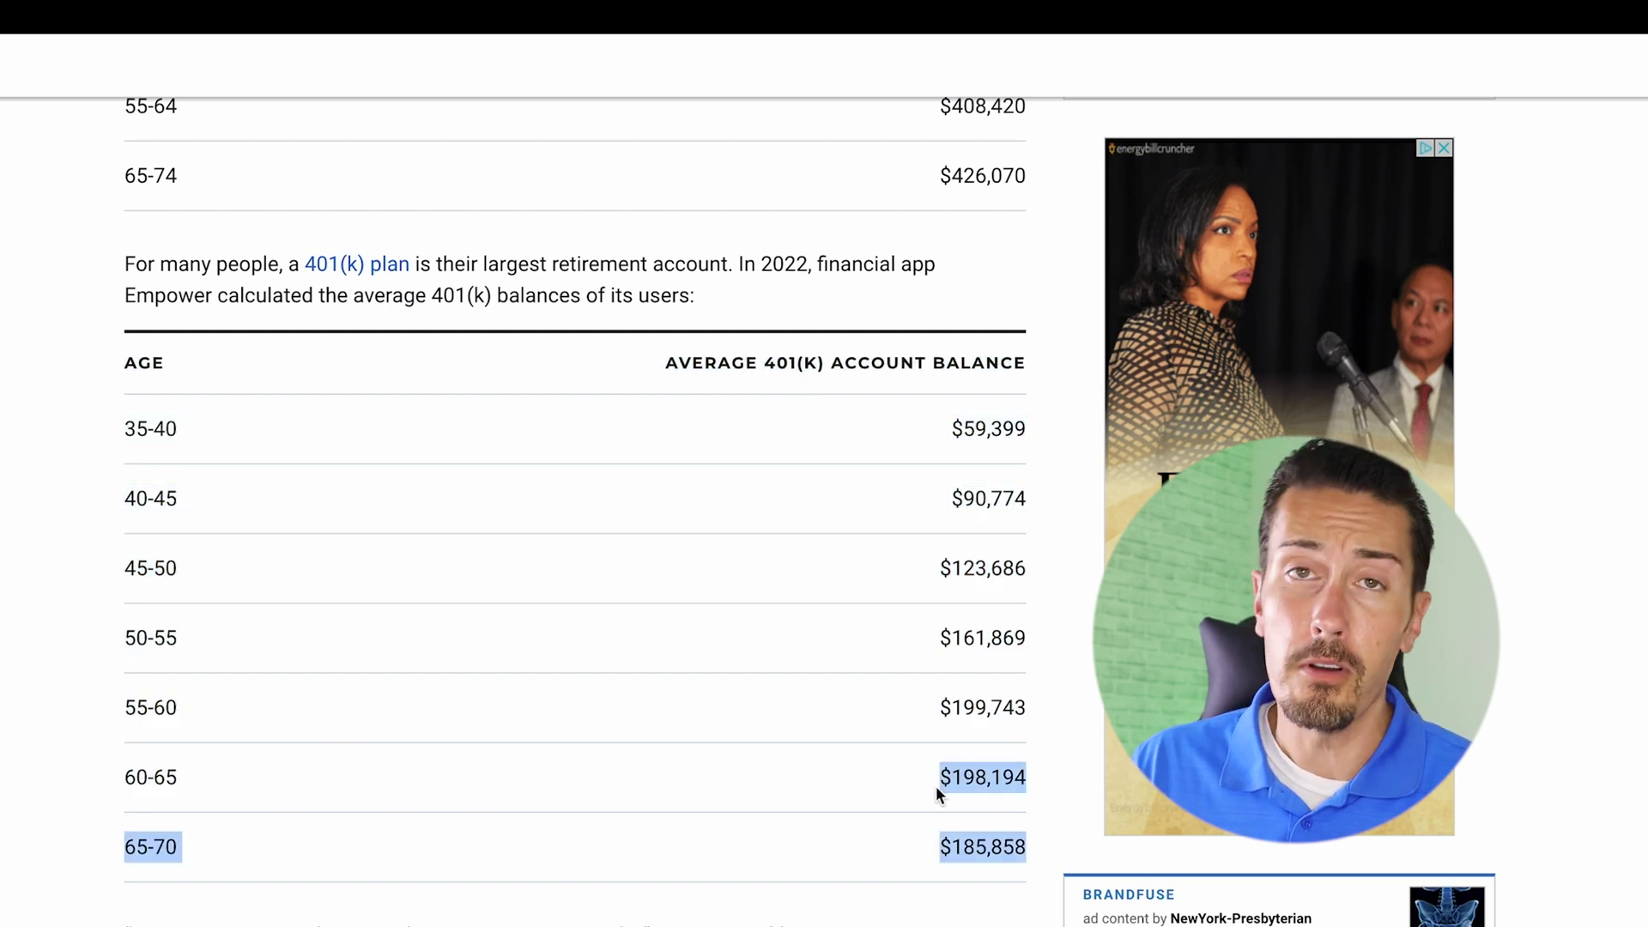
click(988, 777)
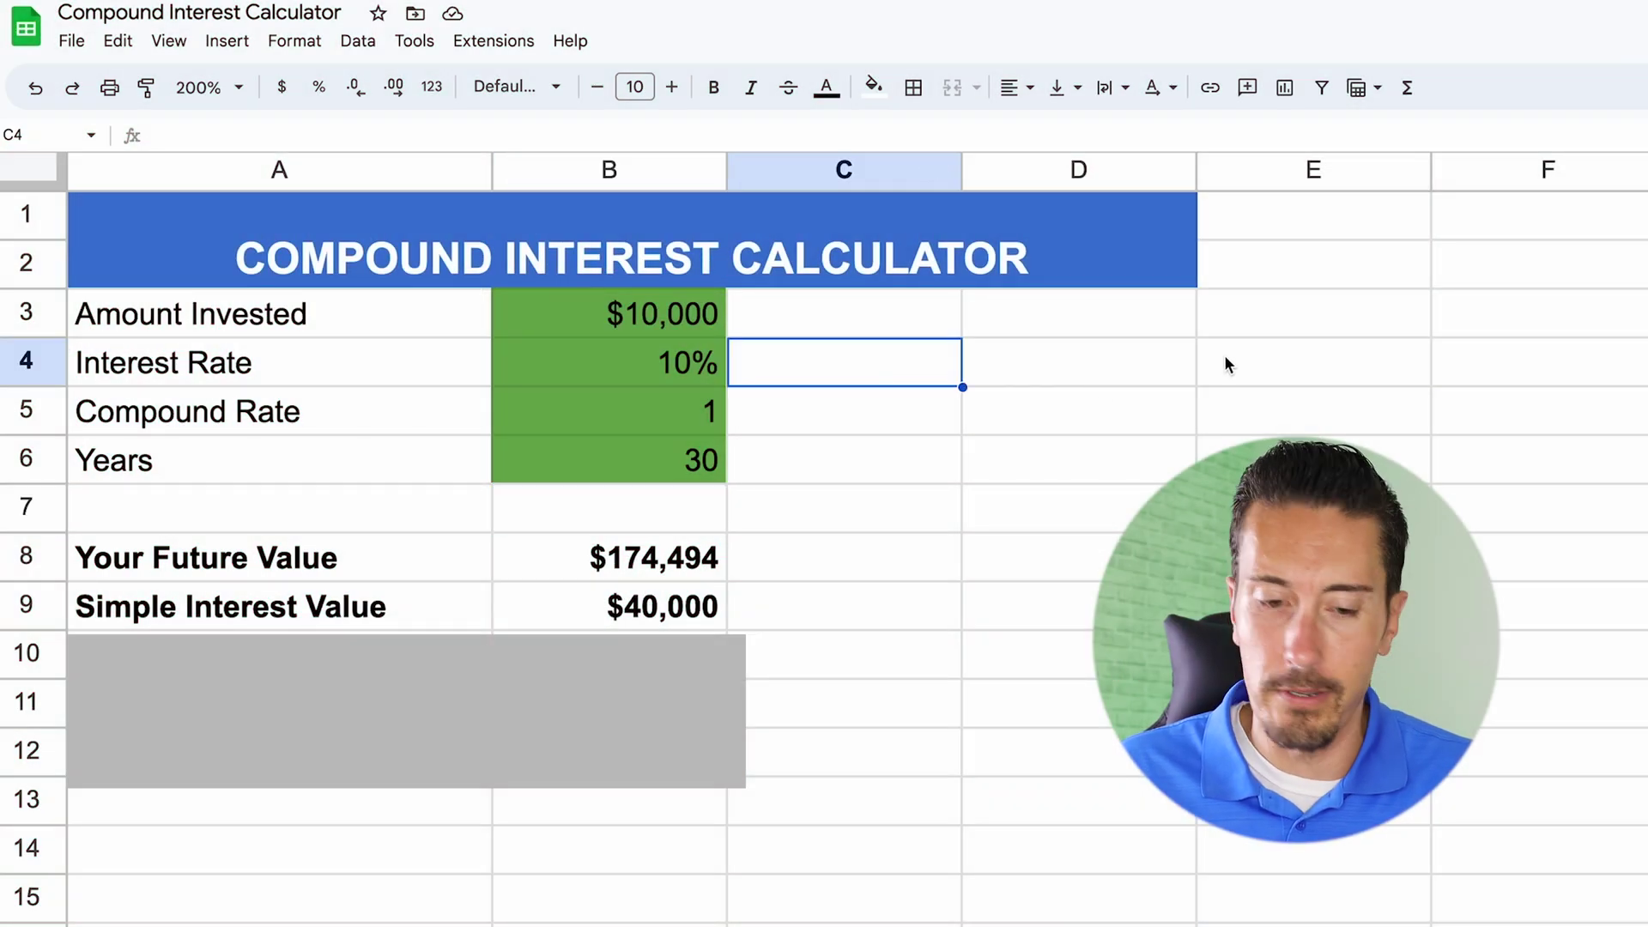
Enter $100 into cell C4.
text($100)
key(Return)
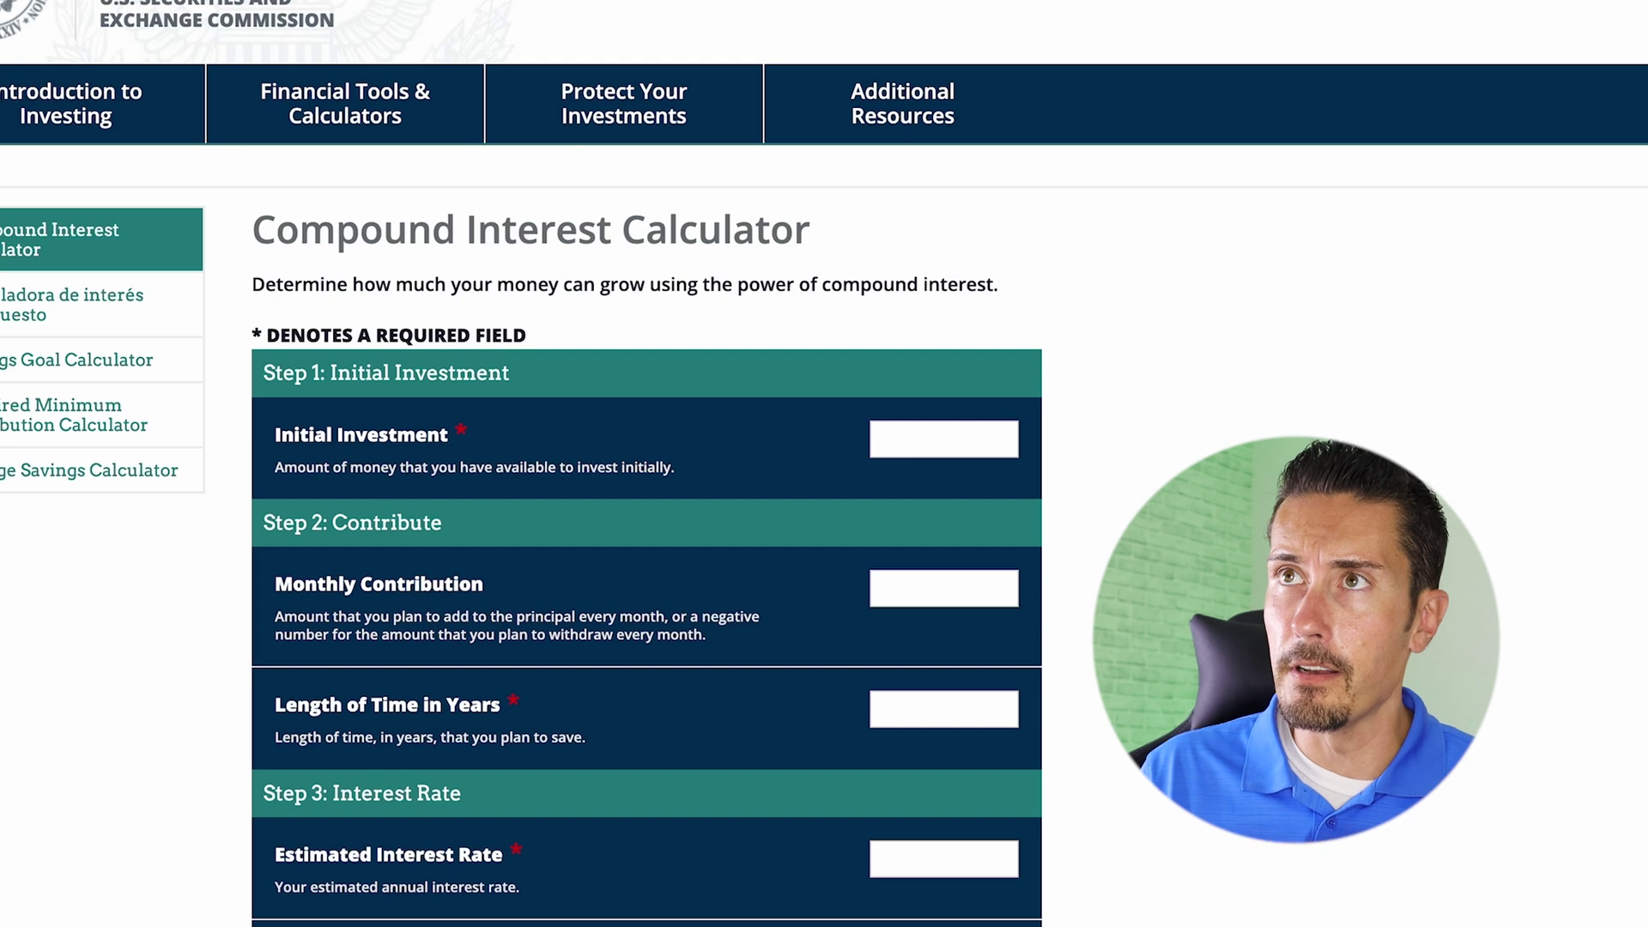
Enter a $10,000 initial investment, $100 monthly contribution and 30 years in the calculator.
click(949, 447)
text(10,000)
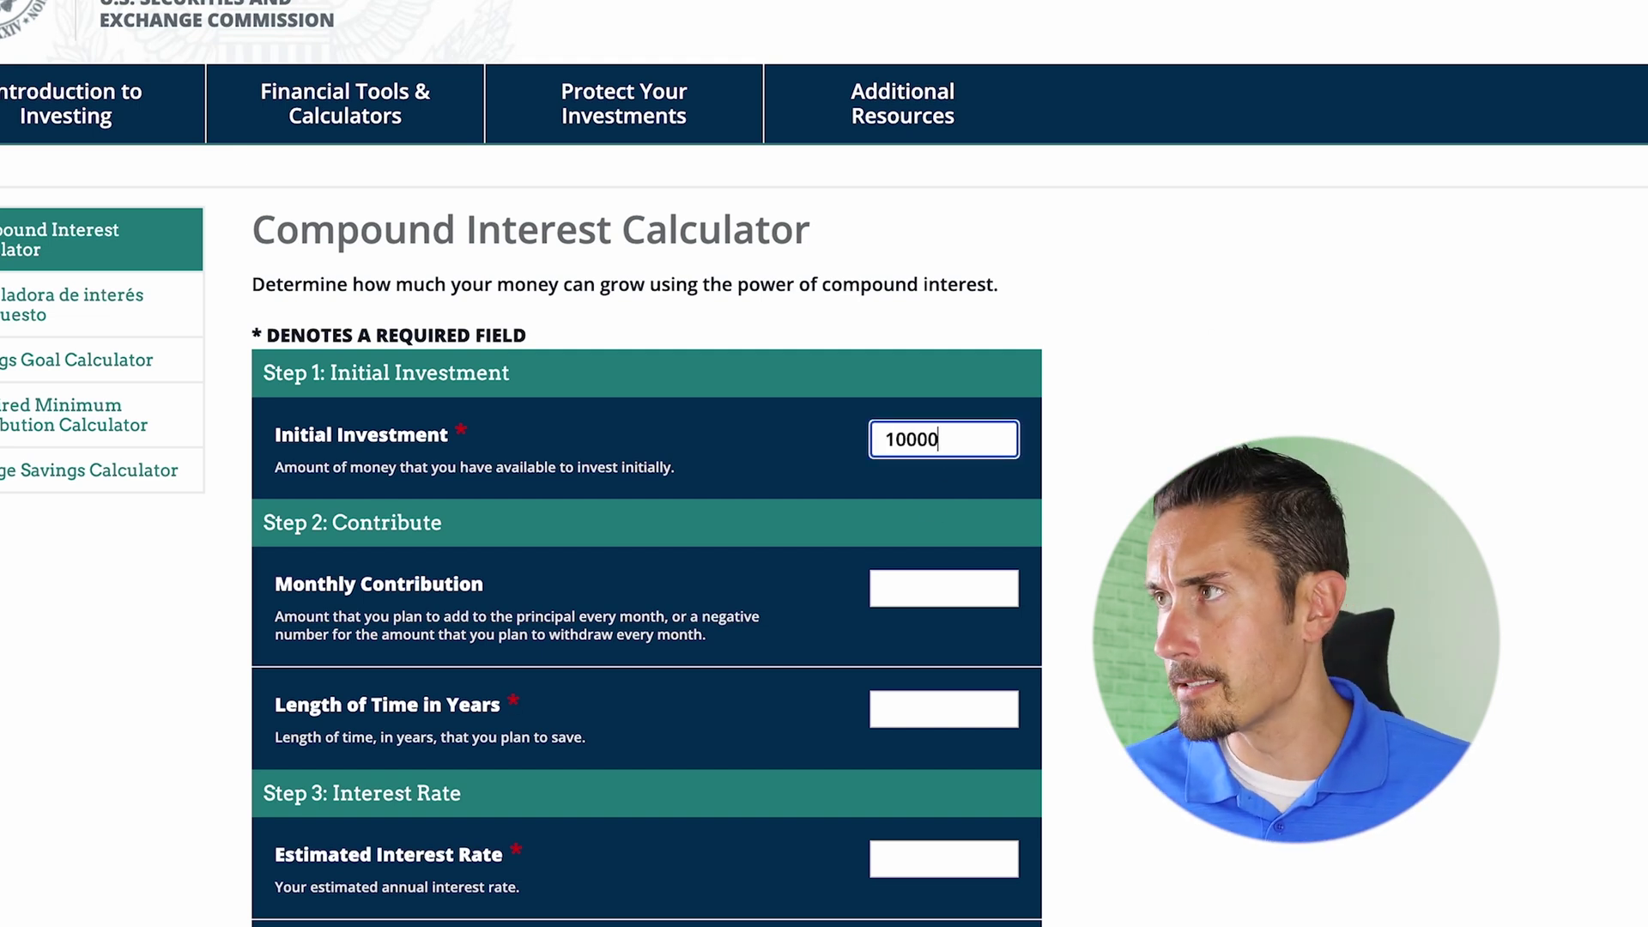
click(953, 601)
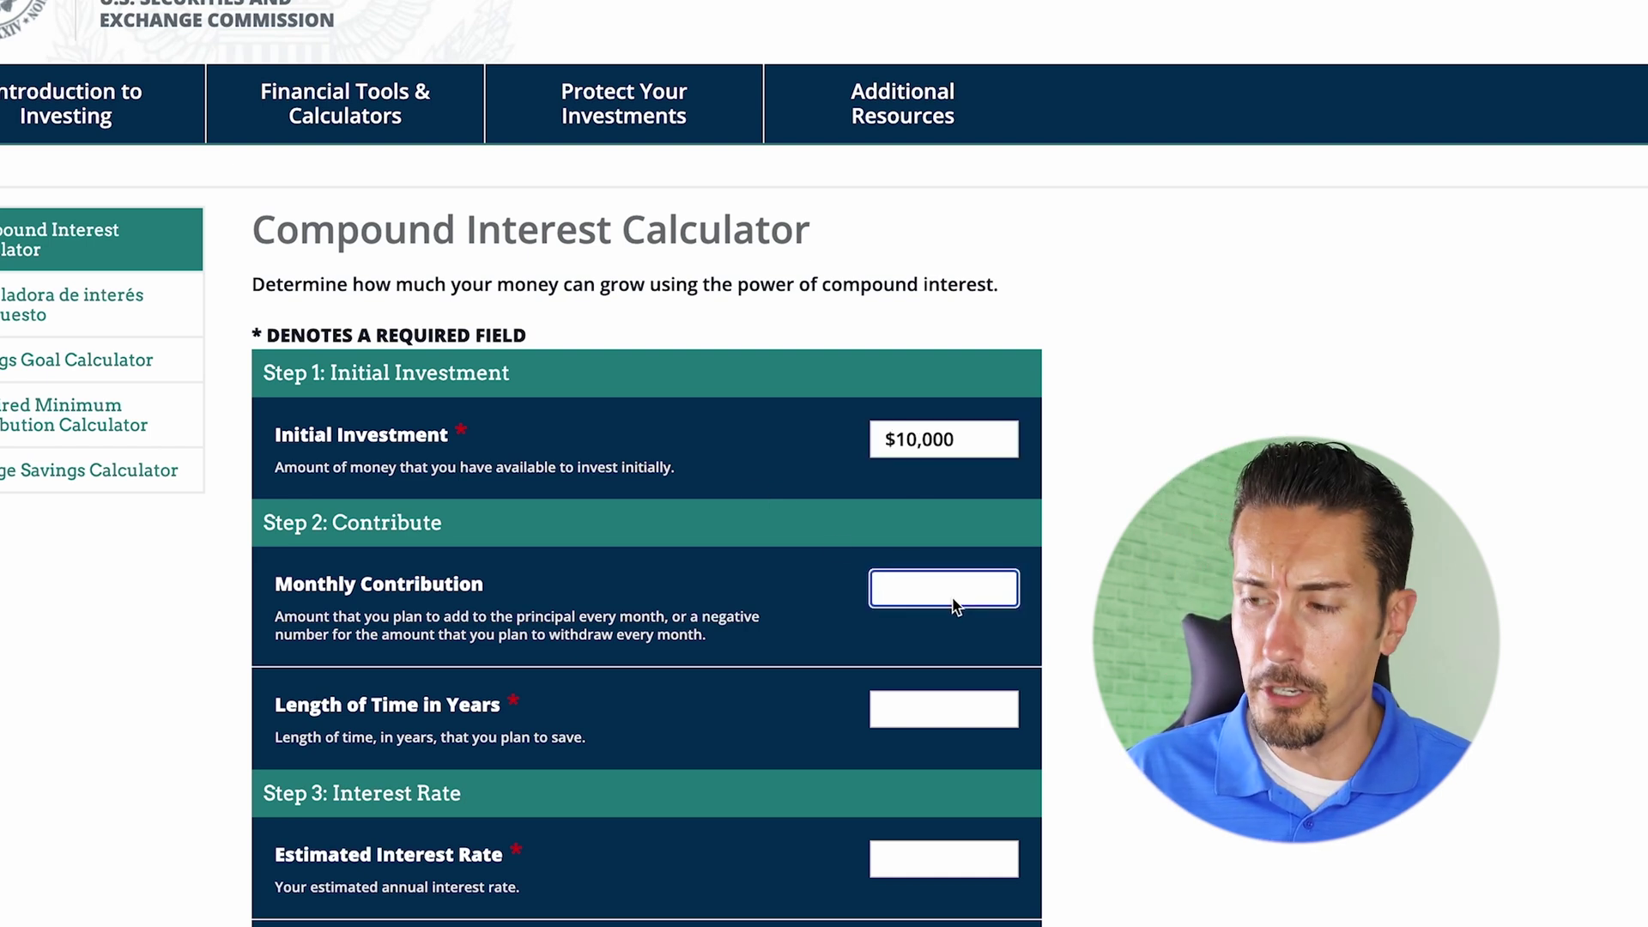
text(100)
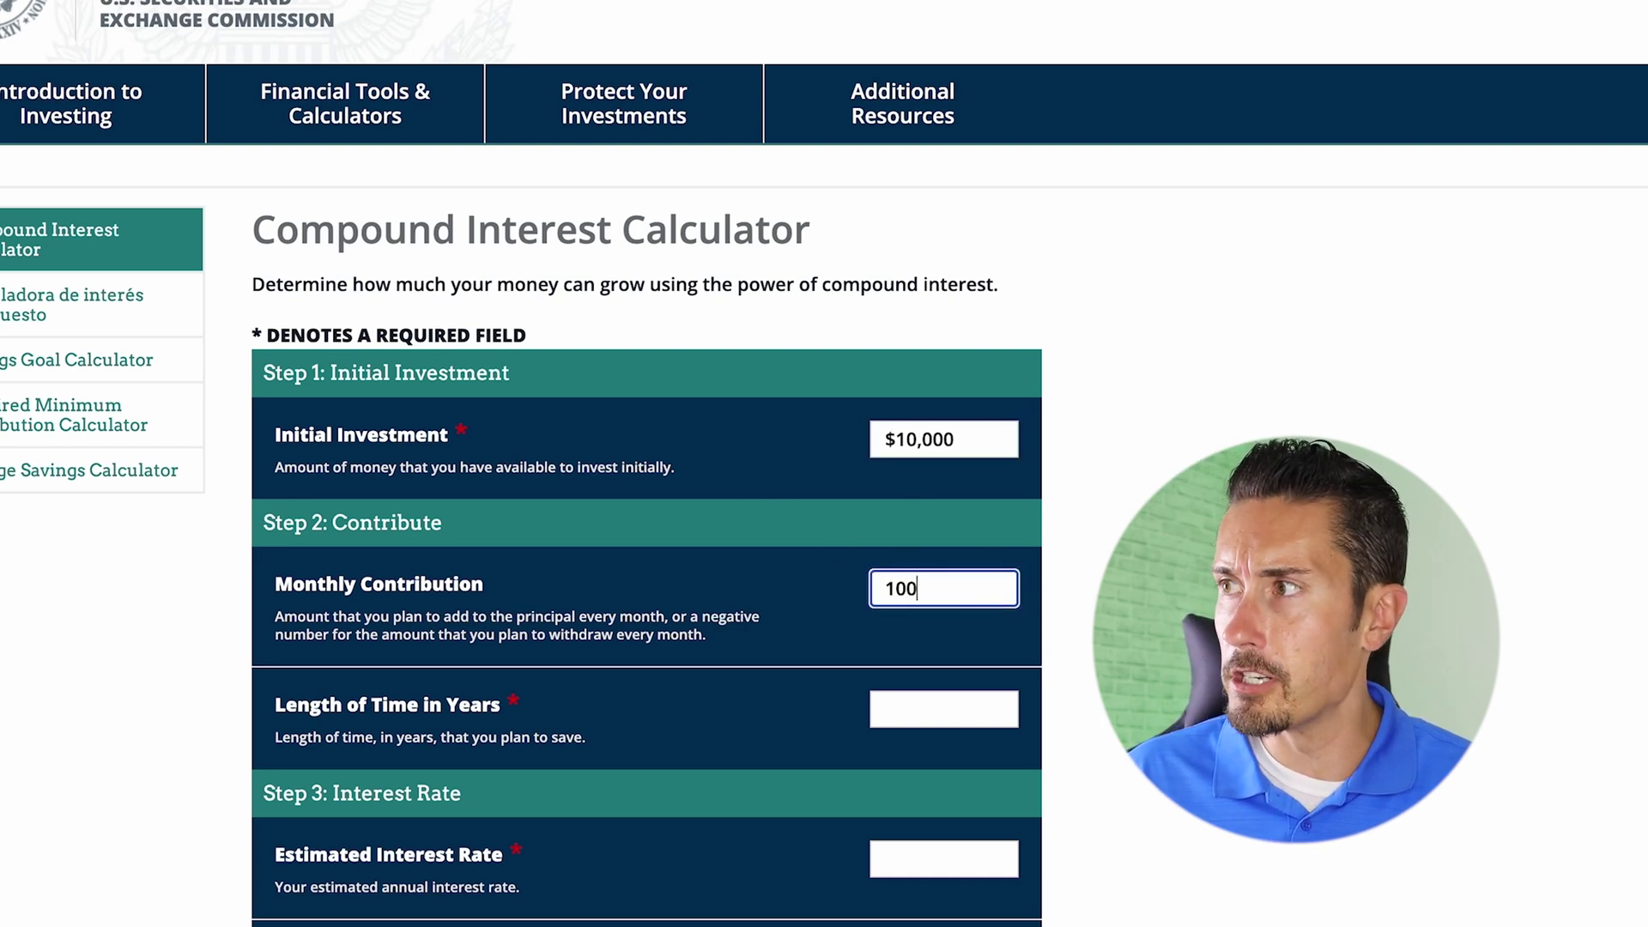
click(976, 720)
text(30)
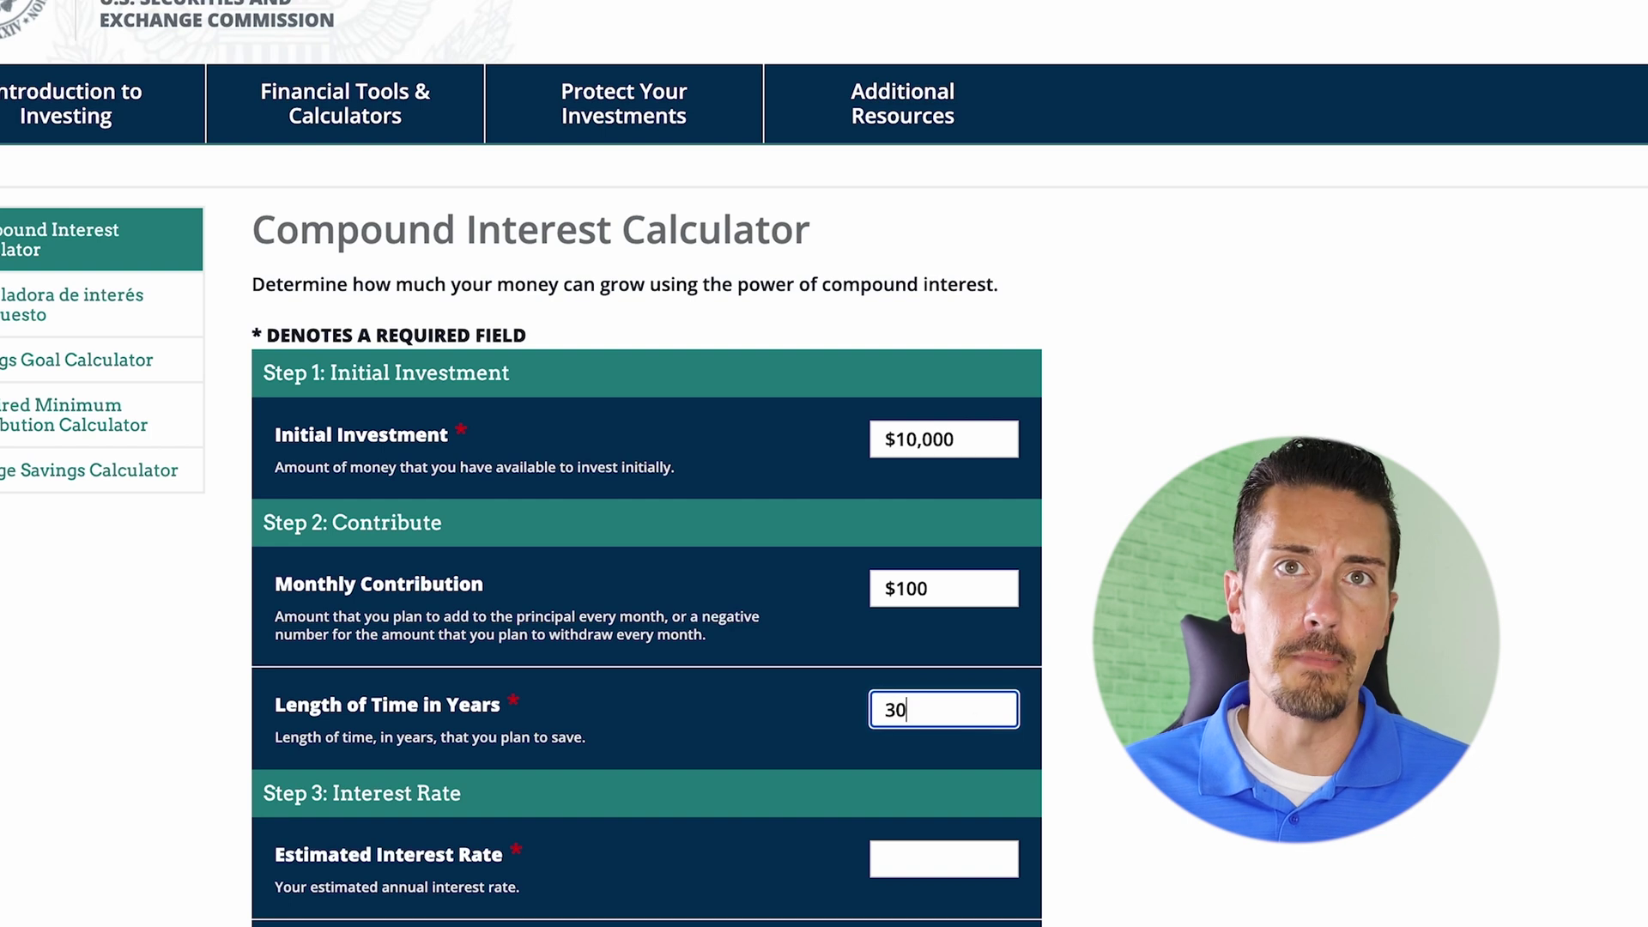
Set the estimated interest rate to 10% and review the calculated results.
scroll(975, 704, down, 3)
click(963, 626)
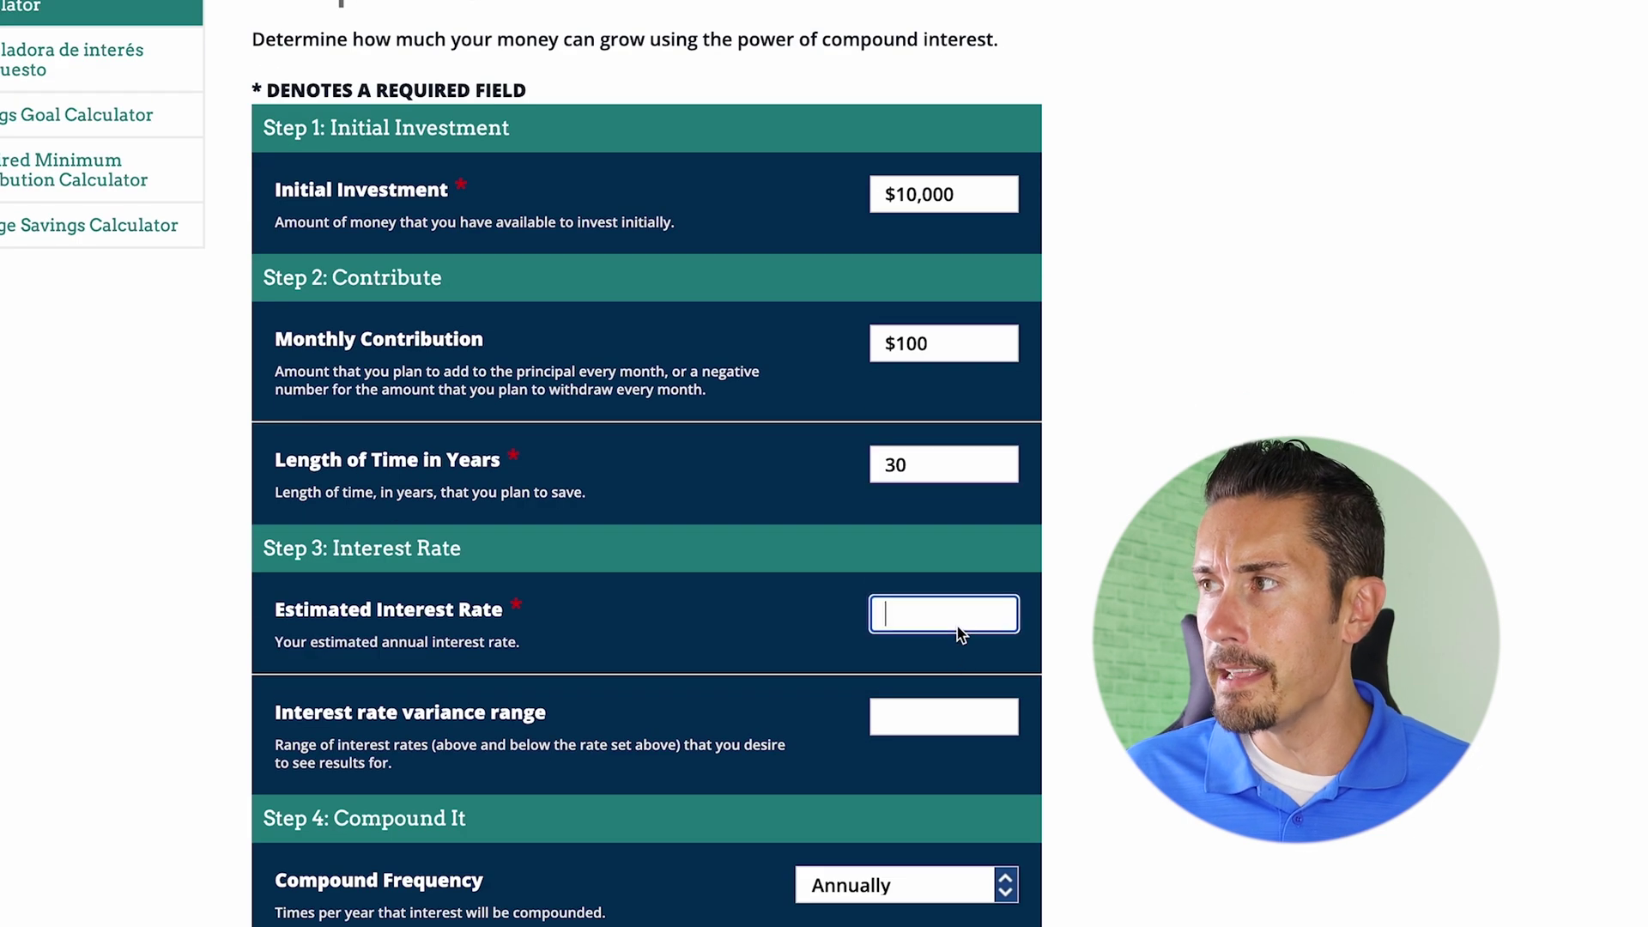
text(10)
click(953, 691)
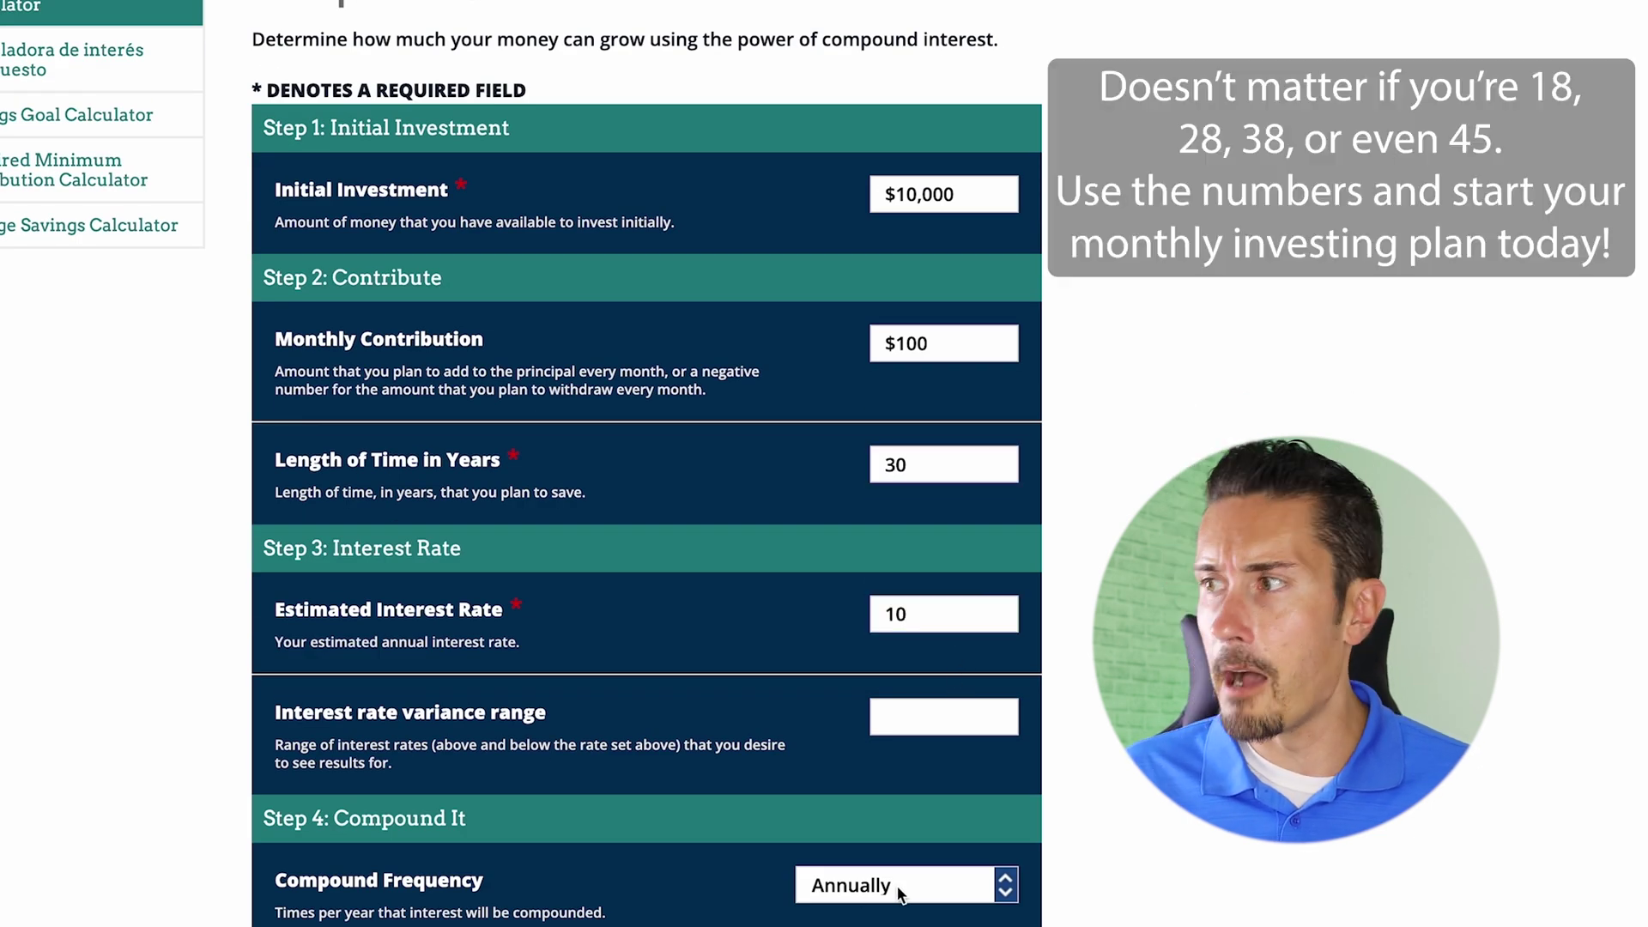
scroll(1480, 847, down, 10)
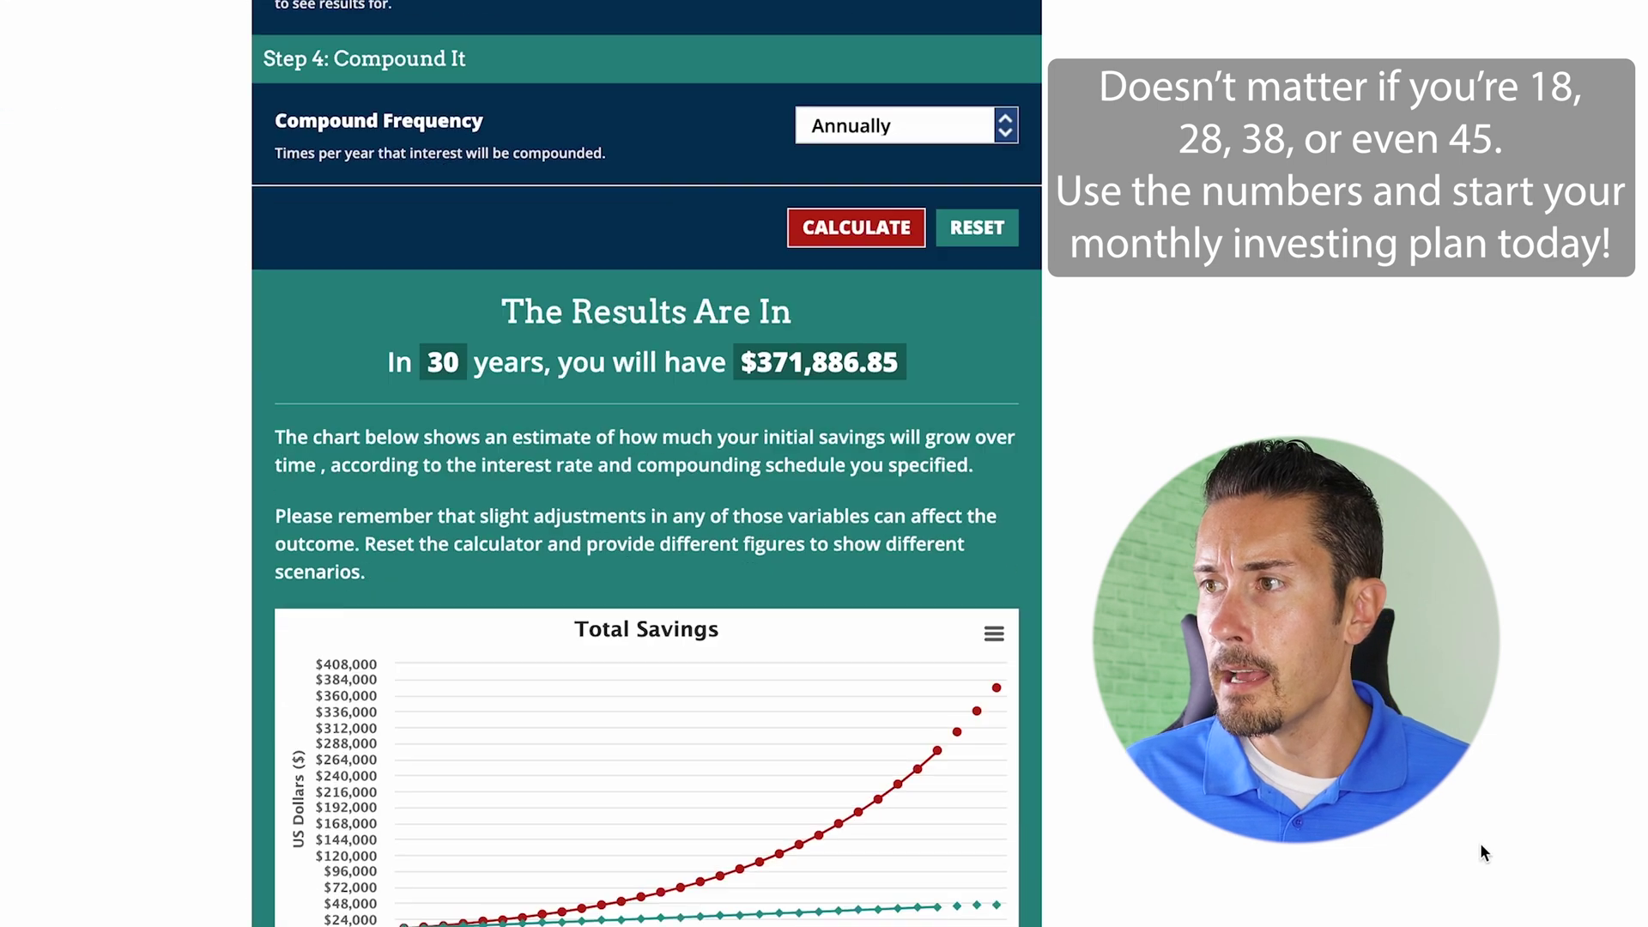
scroll(1480, 846, up, 2)
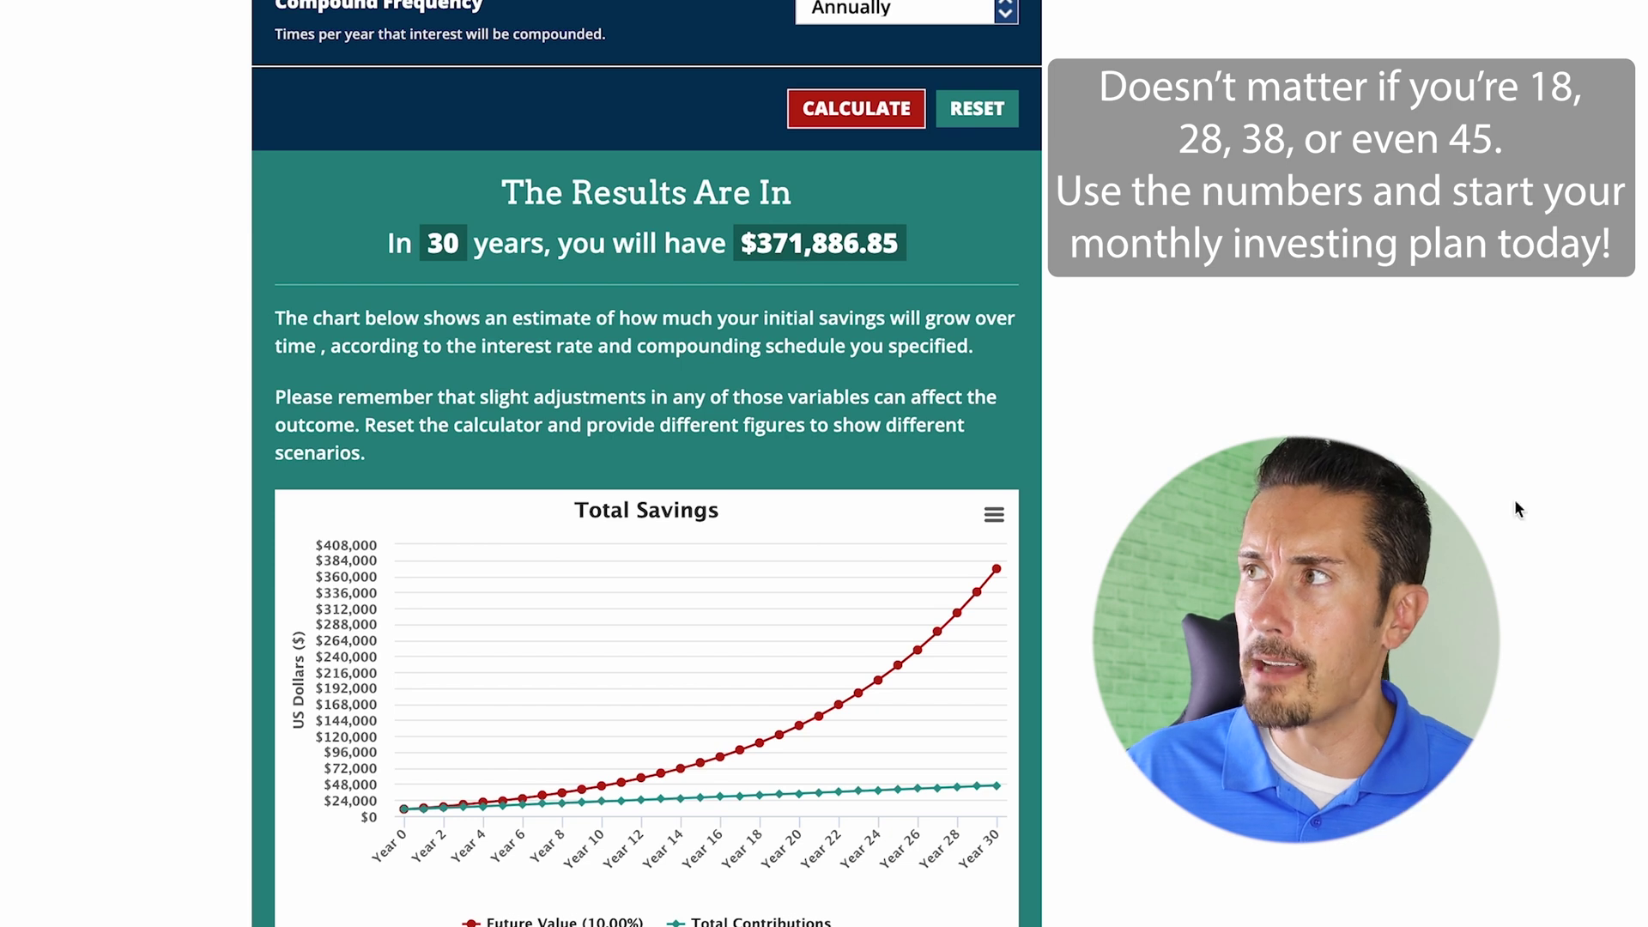
scroll(1558, 529, up, 3)
scroll(1554, 526, up, 2)
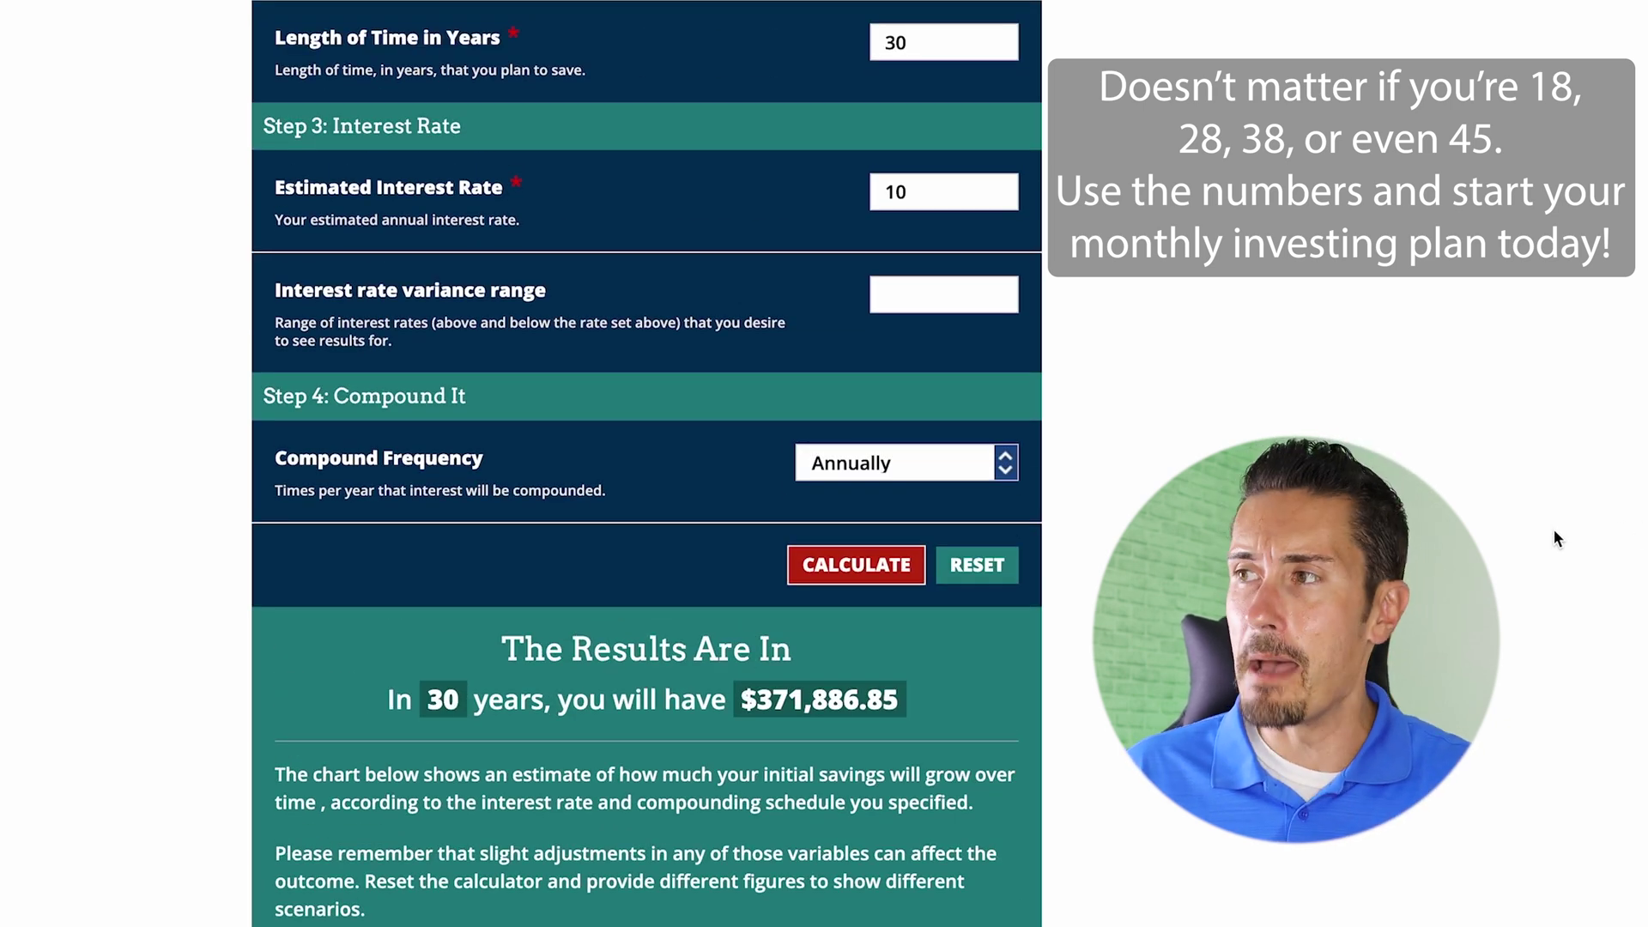
scroll(1555, 570, up, 5)
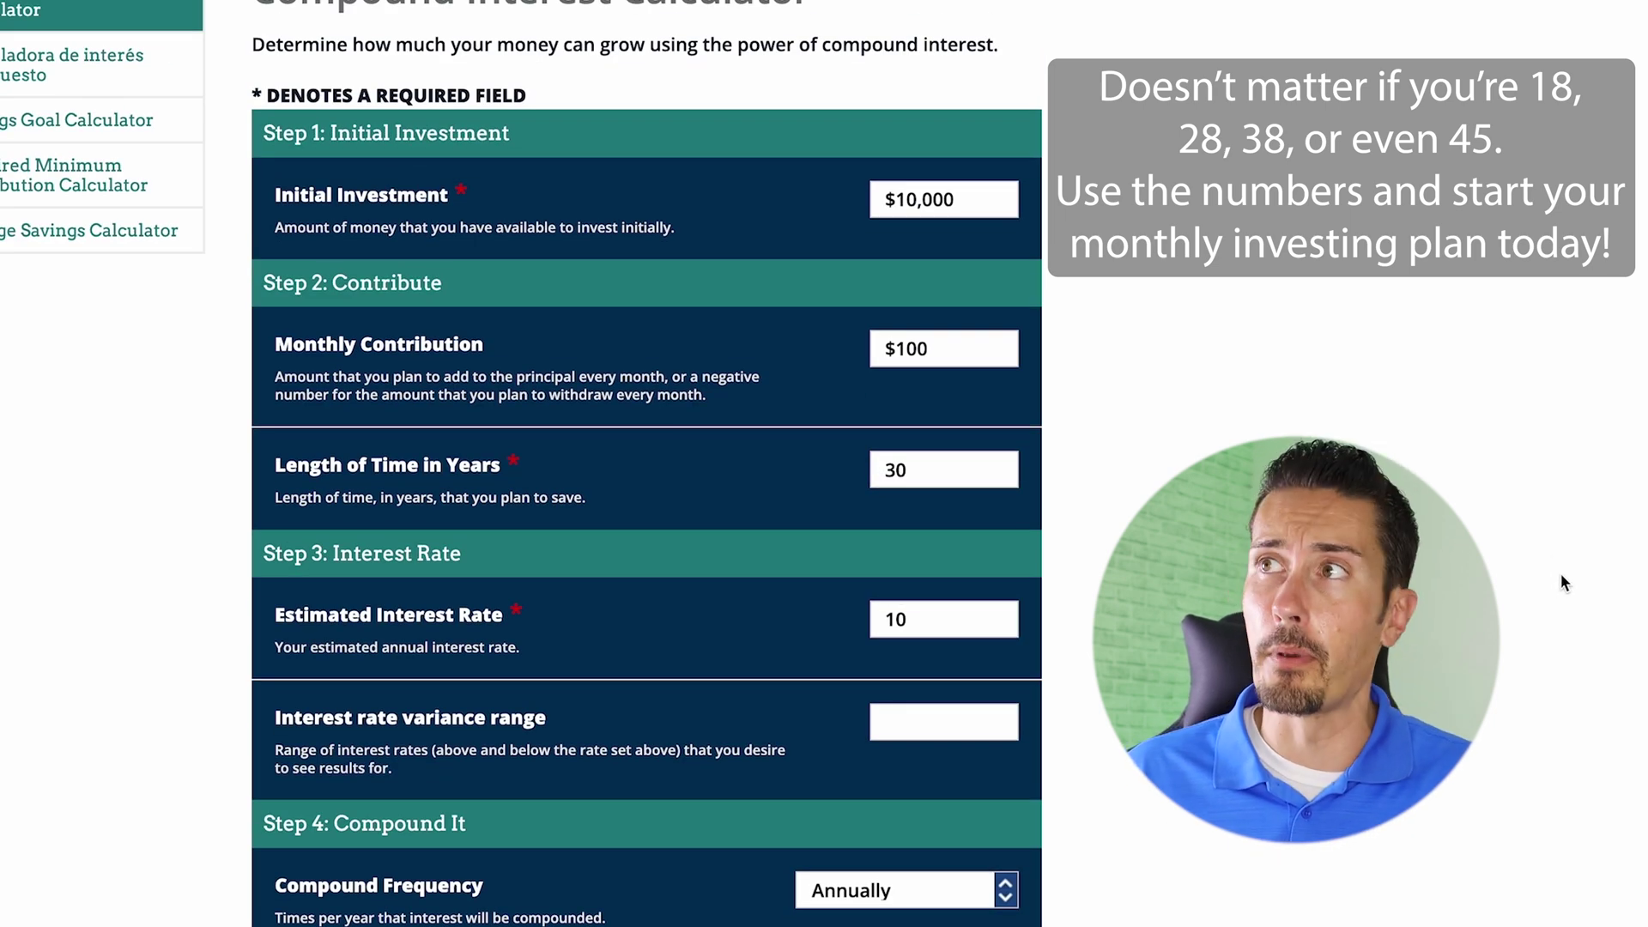
scroll(1559, 573, up, 2)
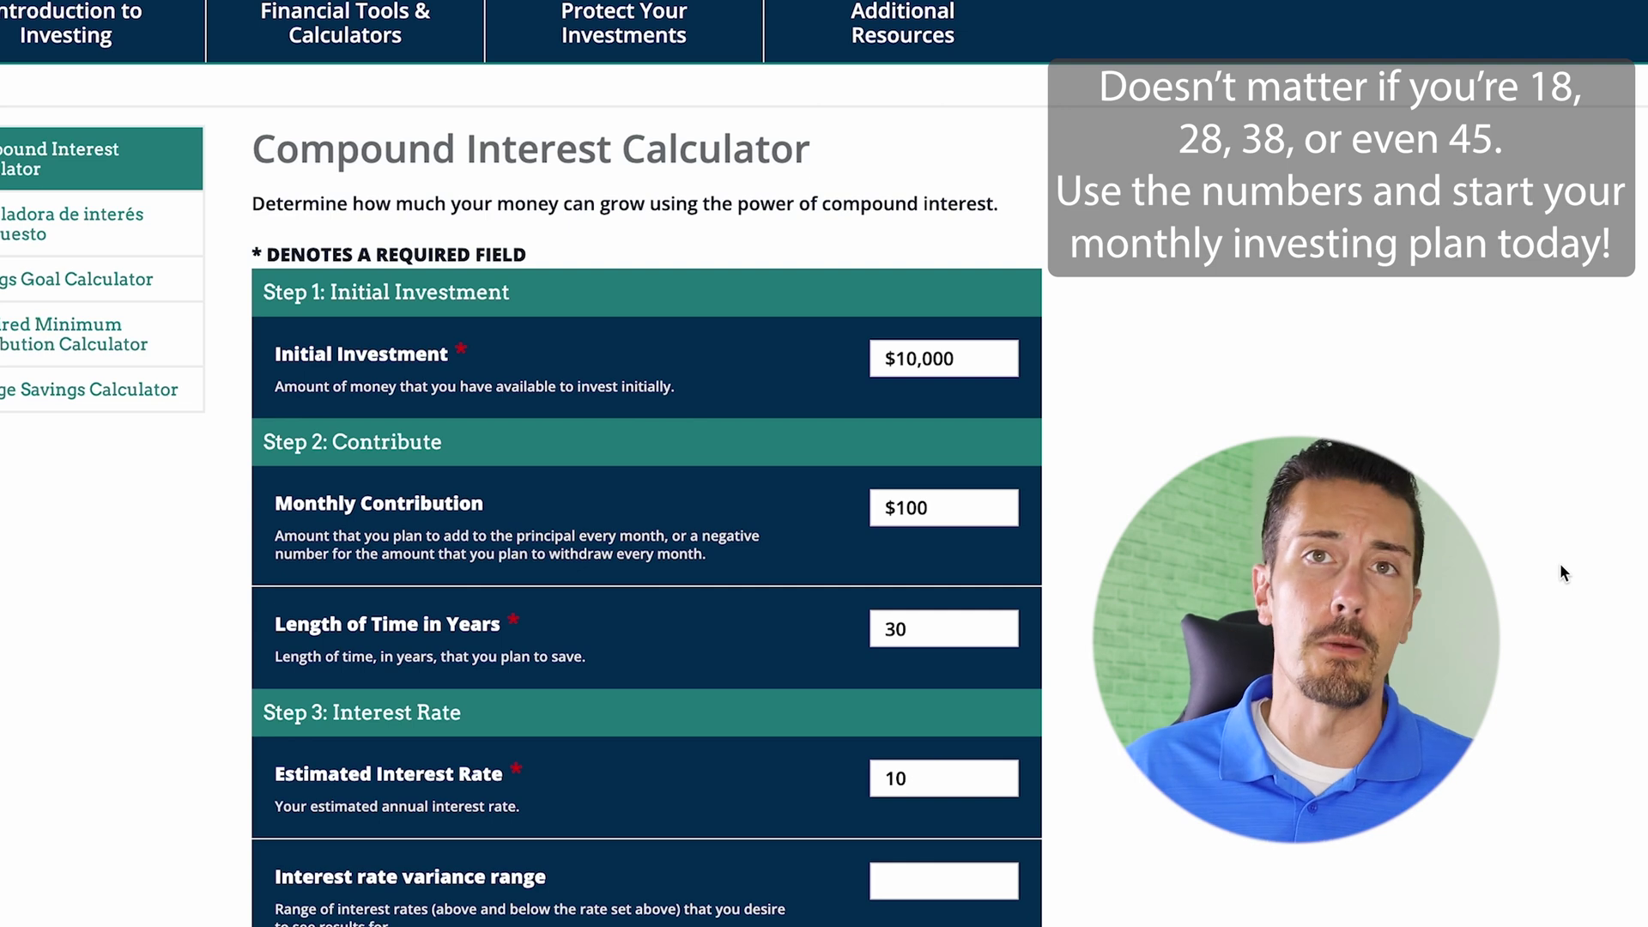
scroll(1561, 571, down, 3)
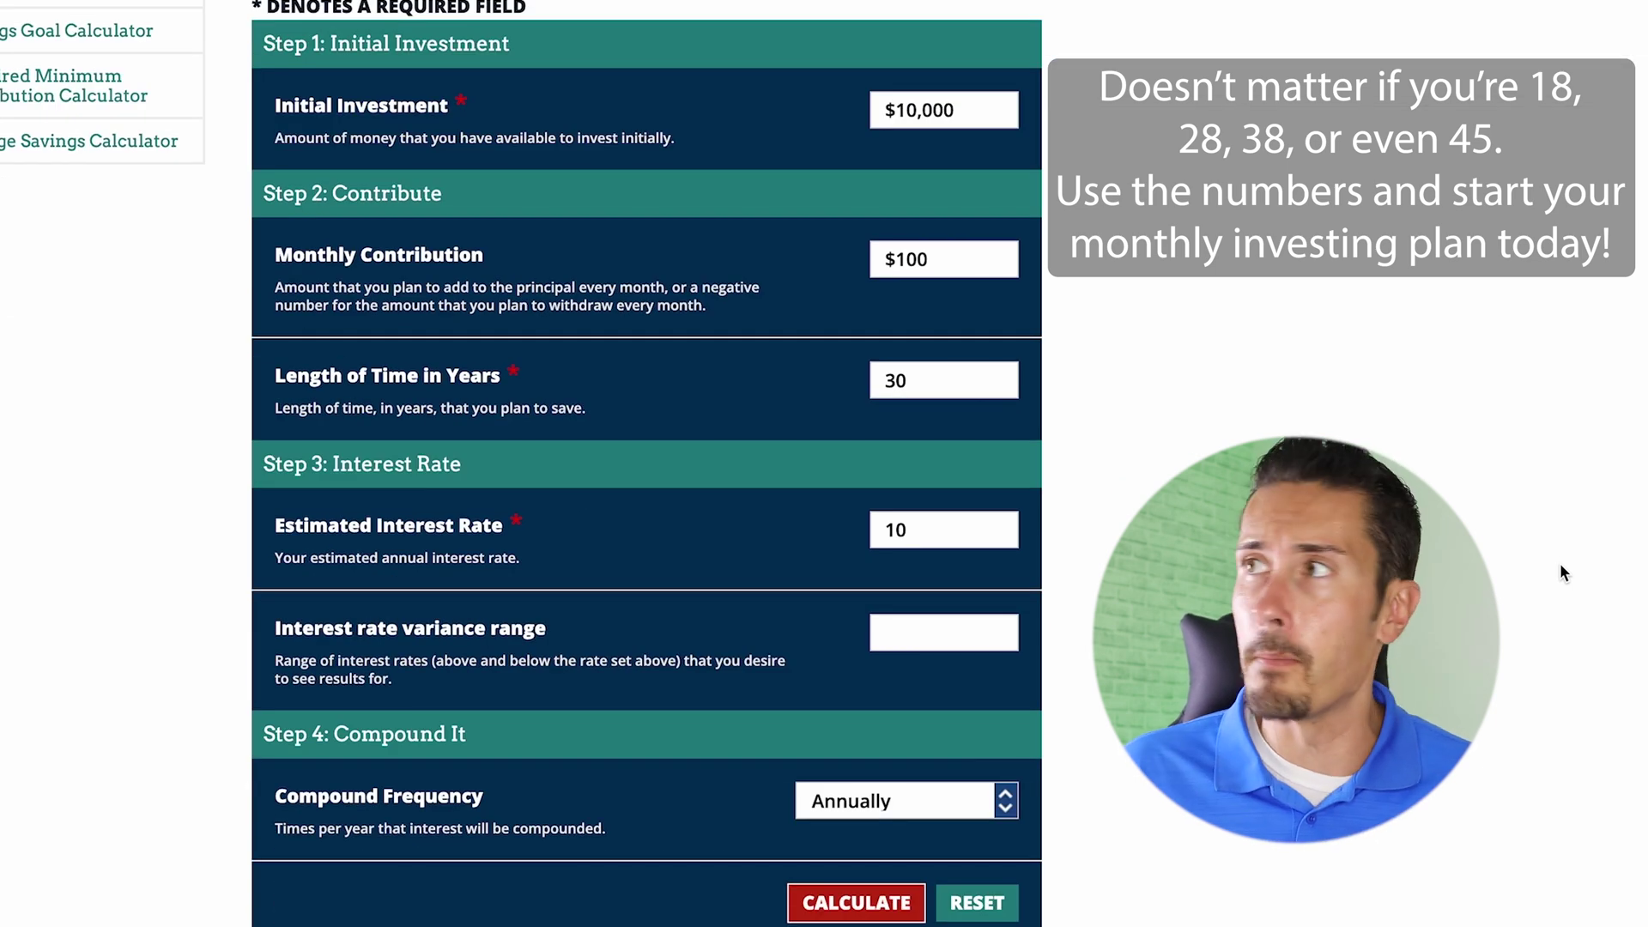
Change the initial investment to 1000 and monthly contribution to 500, then recalculate to $1,004,413.54.
click(945, 107)
double_click(945, 107)
text(1000)
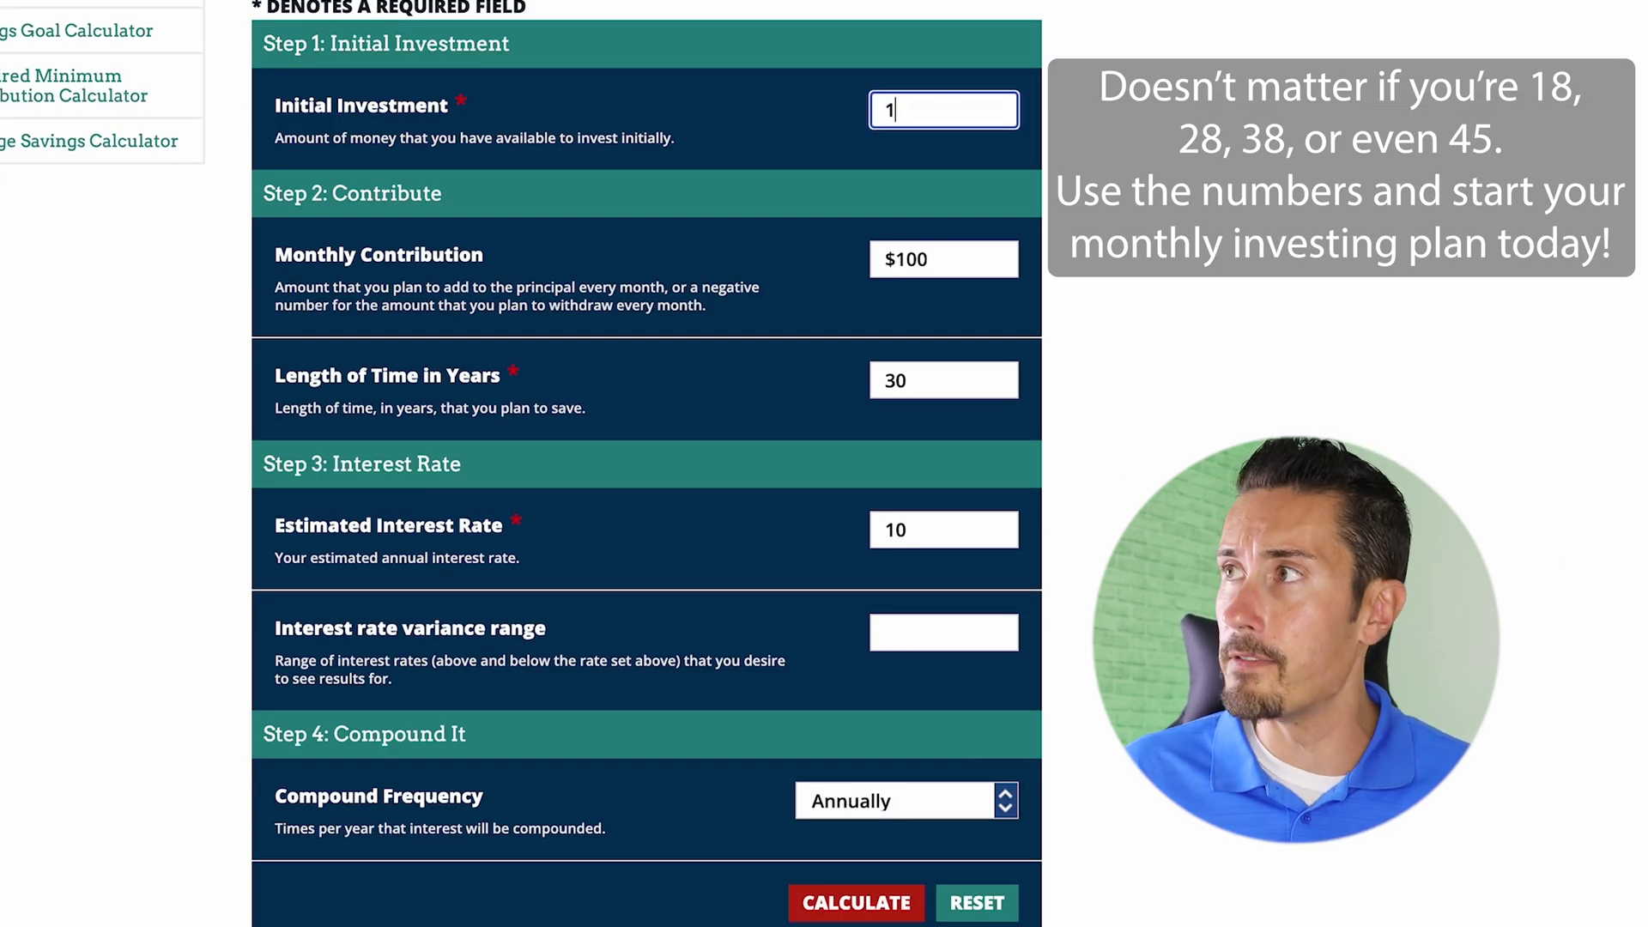
double_click(977, 251)
text(500)
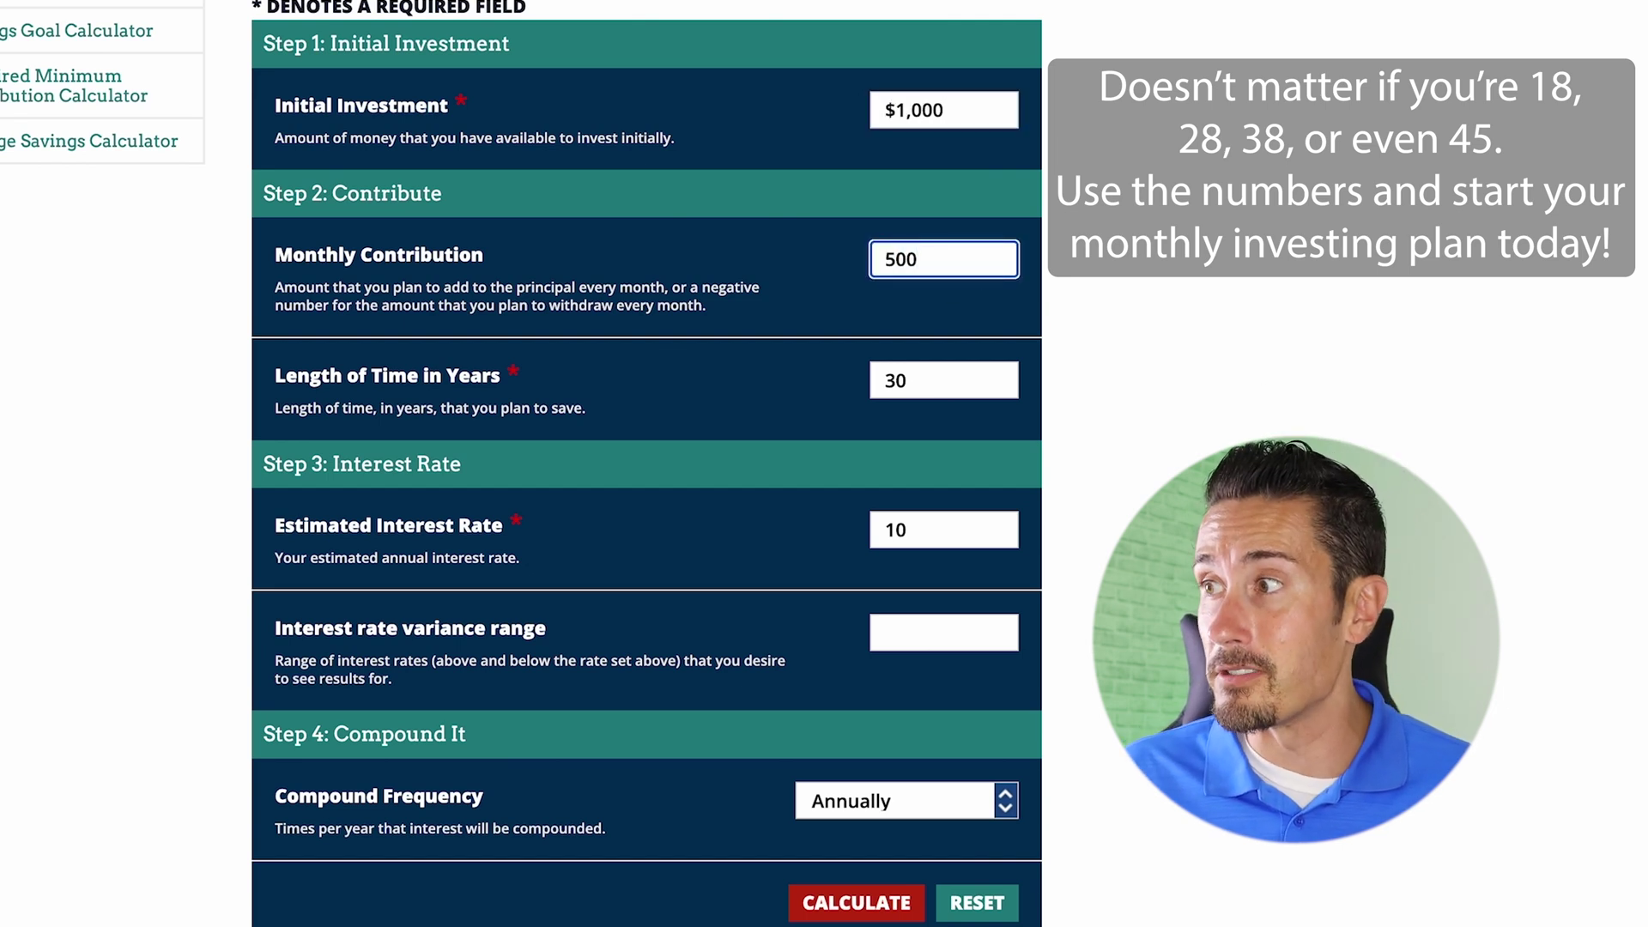
click(852, 903)
scroll(644, 463, down, 10)
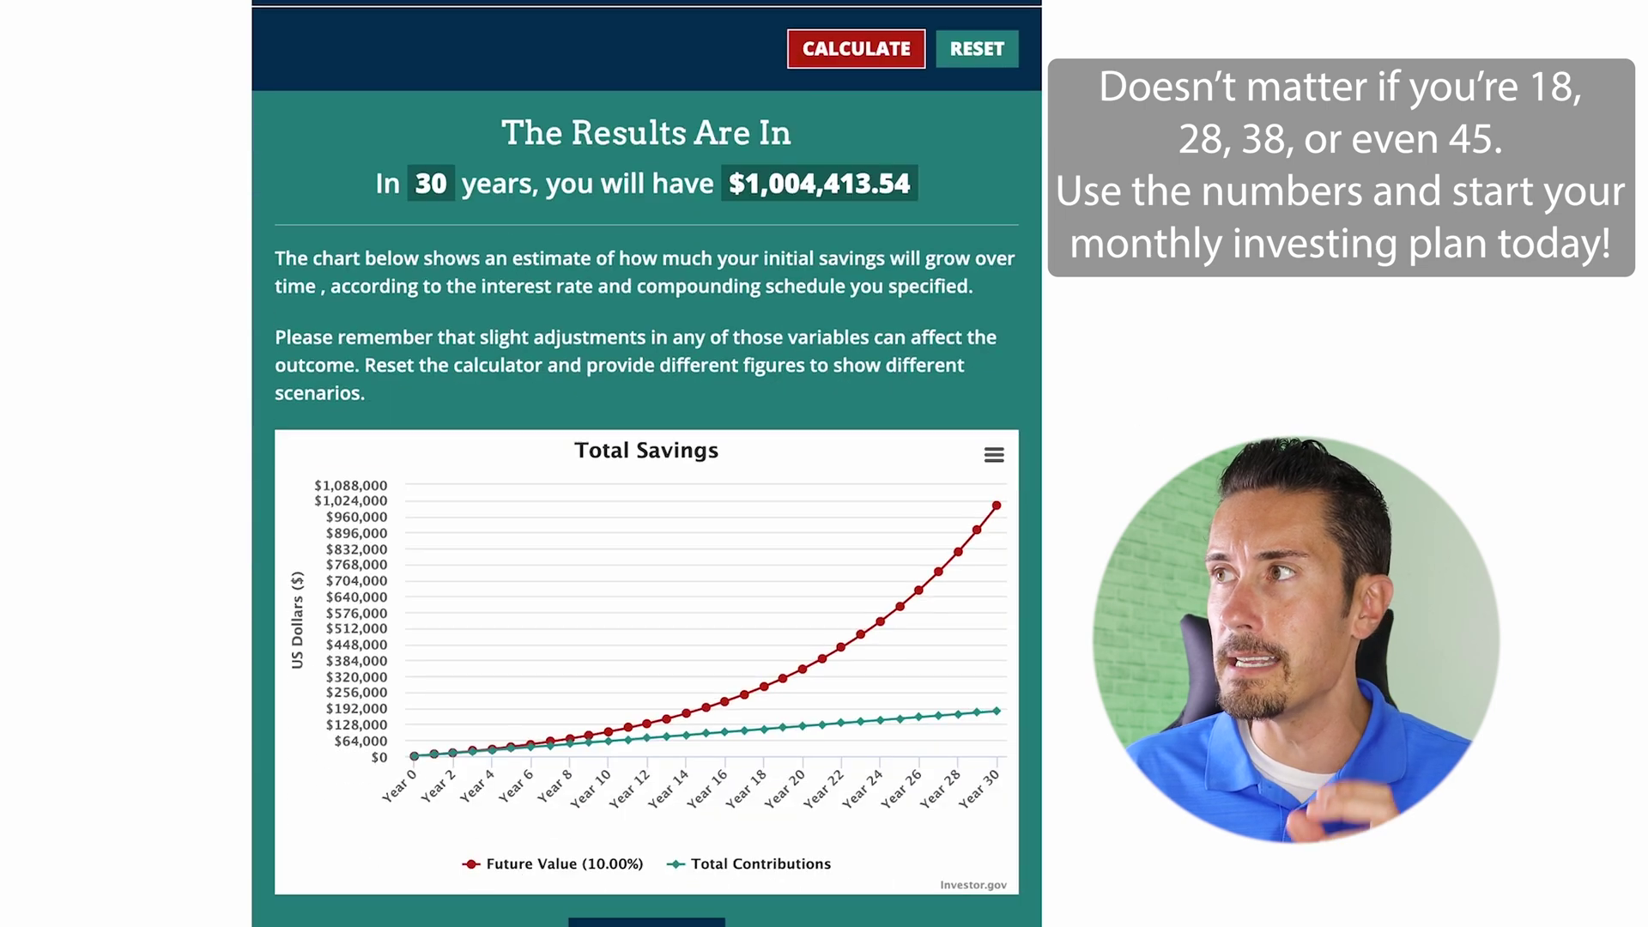
scroll(643, 463, up, 4)
scroll(644, 464, up, 6)
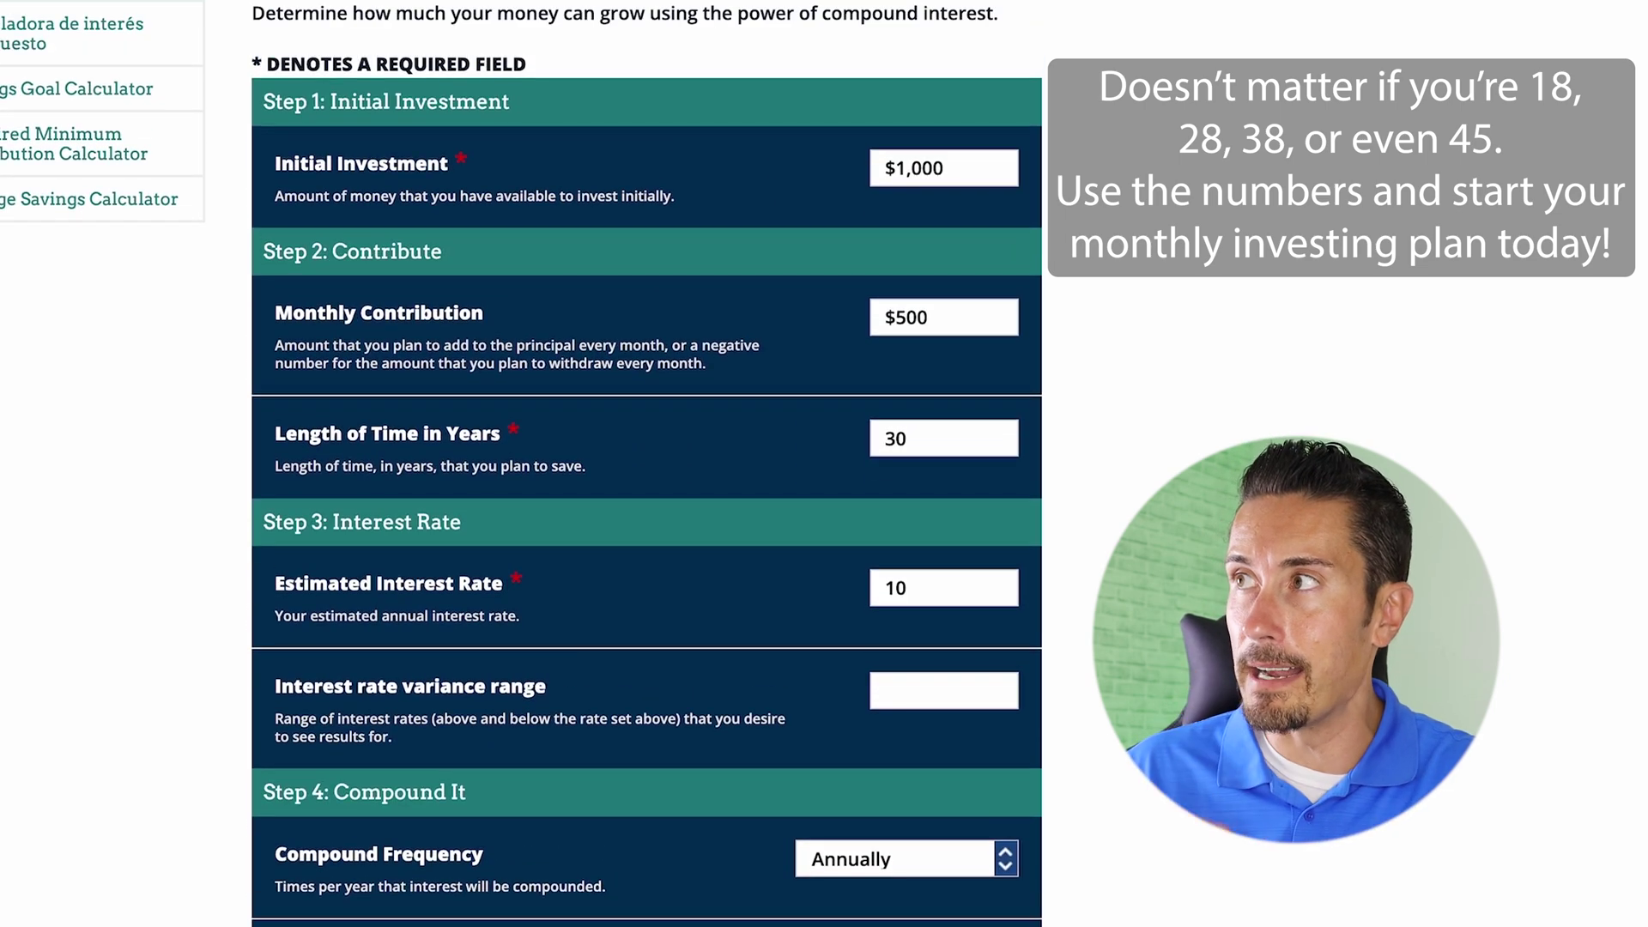
scroll(1055, 350, down, 1)
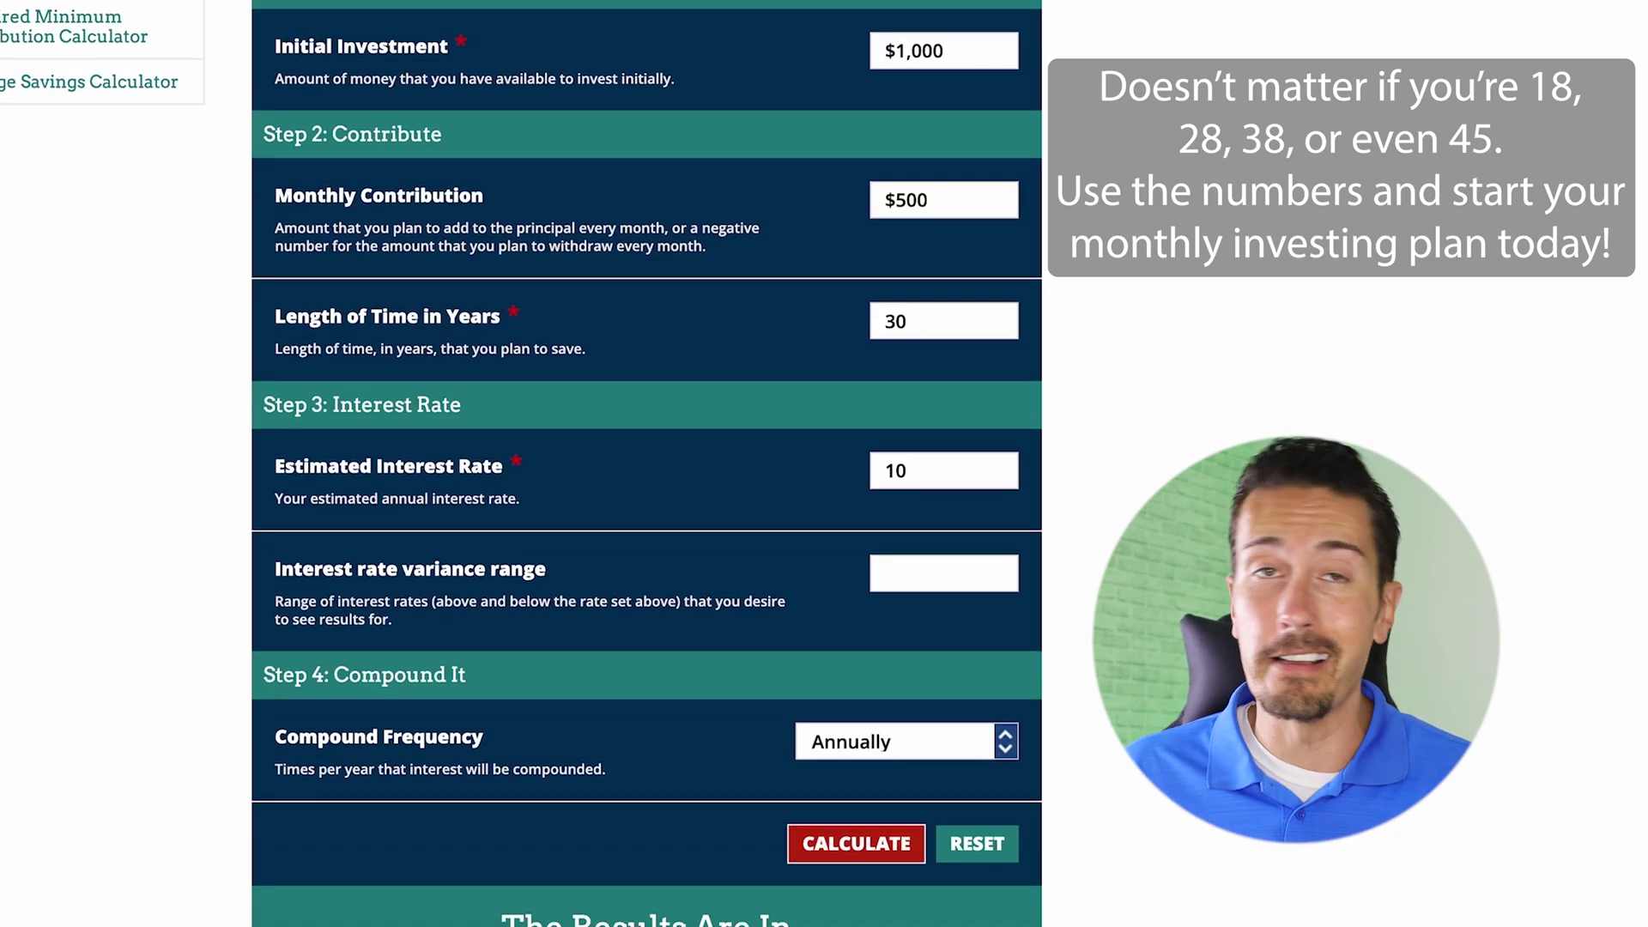
scroll(1052, 697, down, 5)
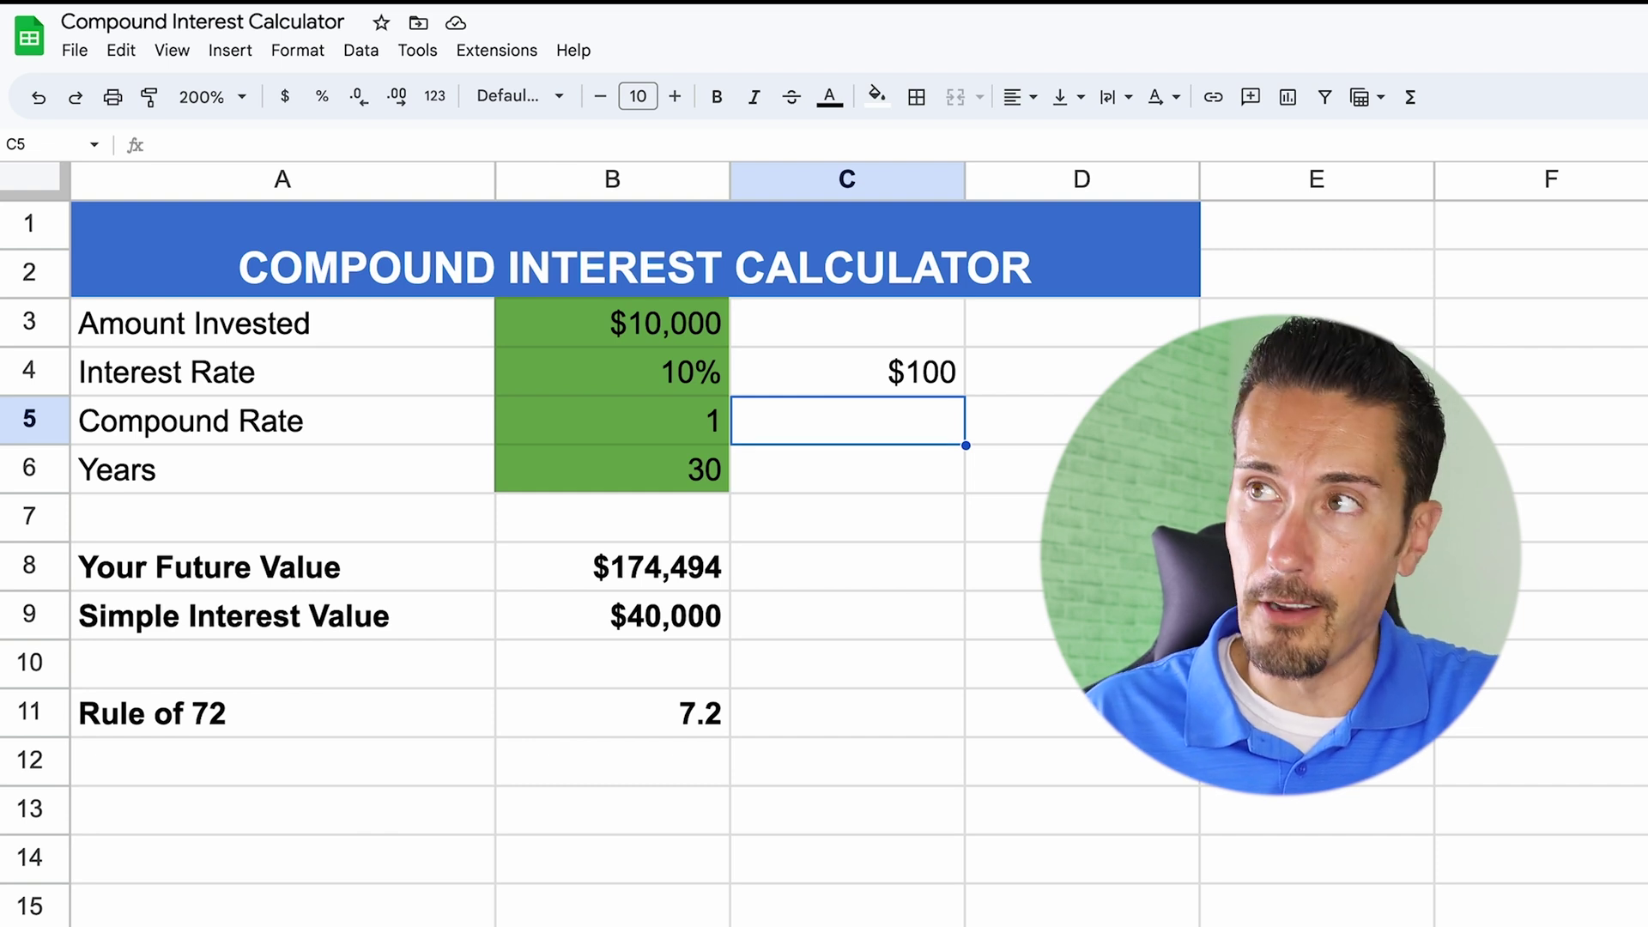
Undo the $100 entry so cell C4 is empty again.
key(ctrl+z)
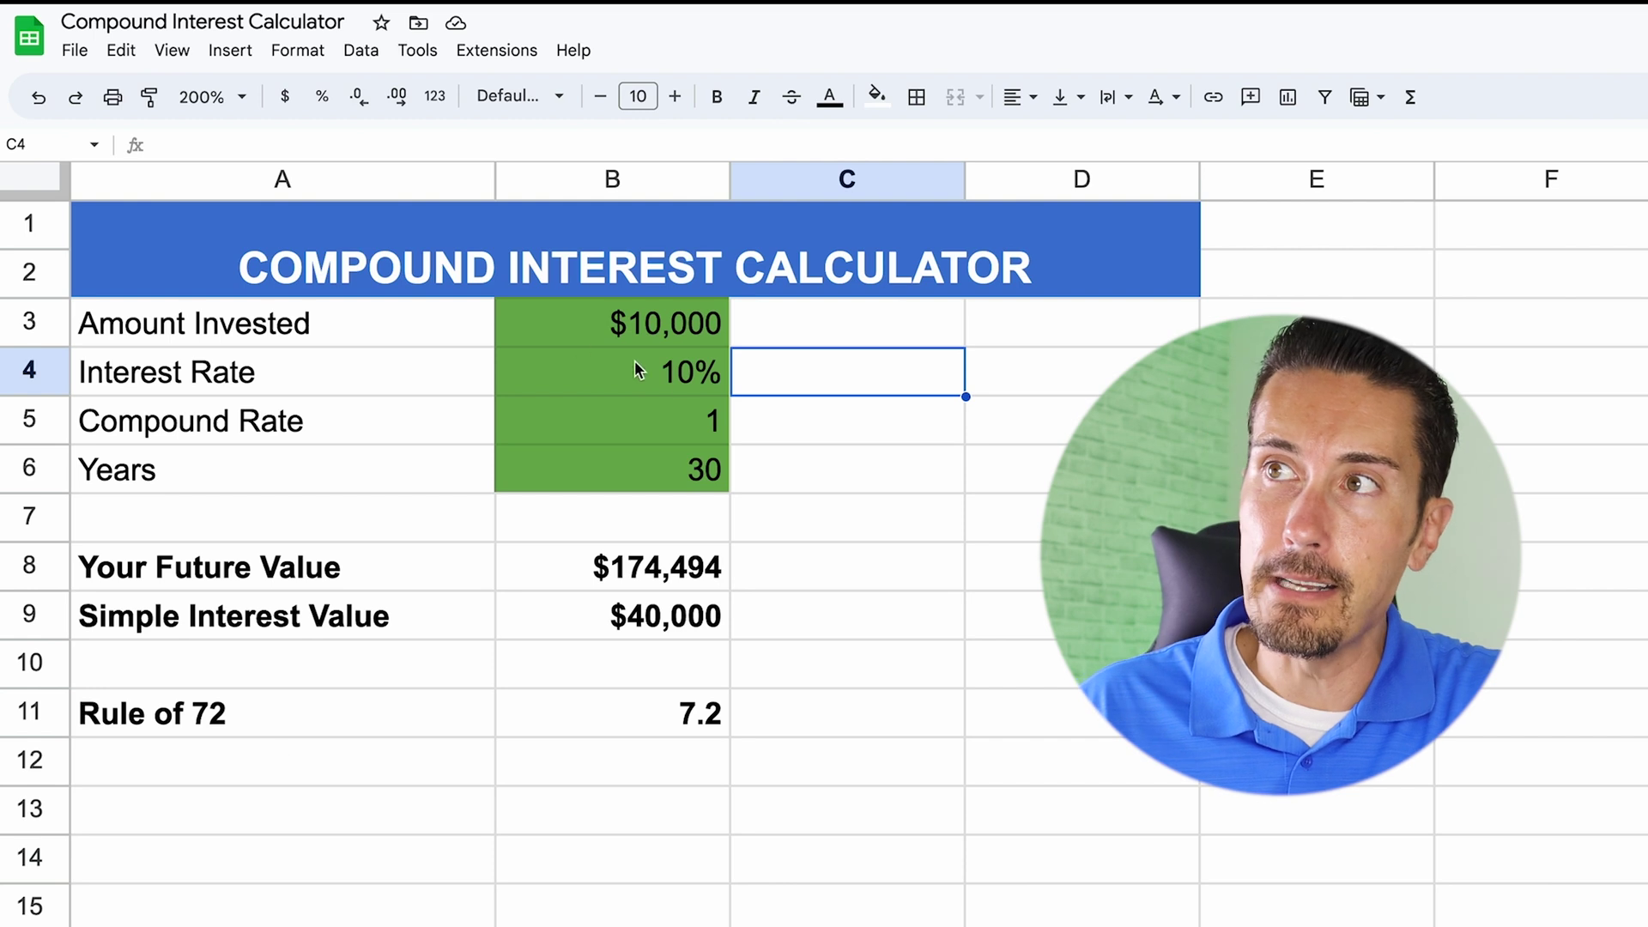
Change the interest rate in B4, trying 15% before settling on 4%.
click(662, 388)
text(15)
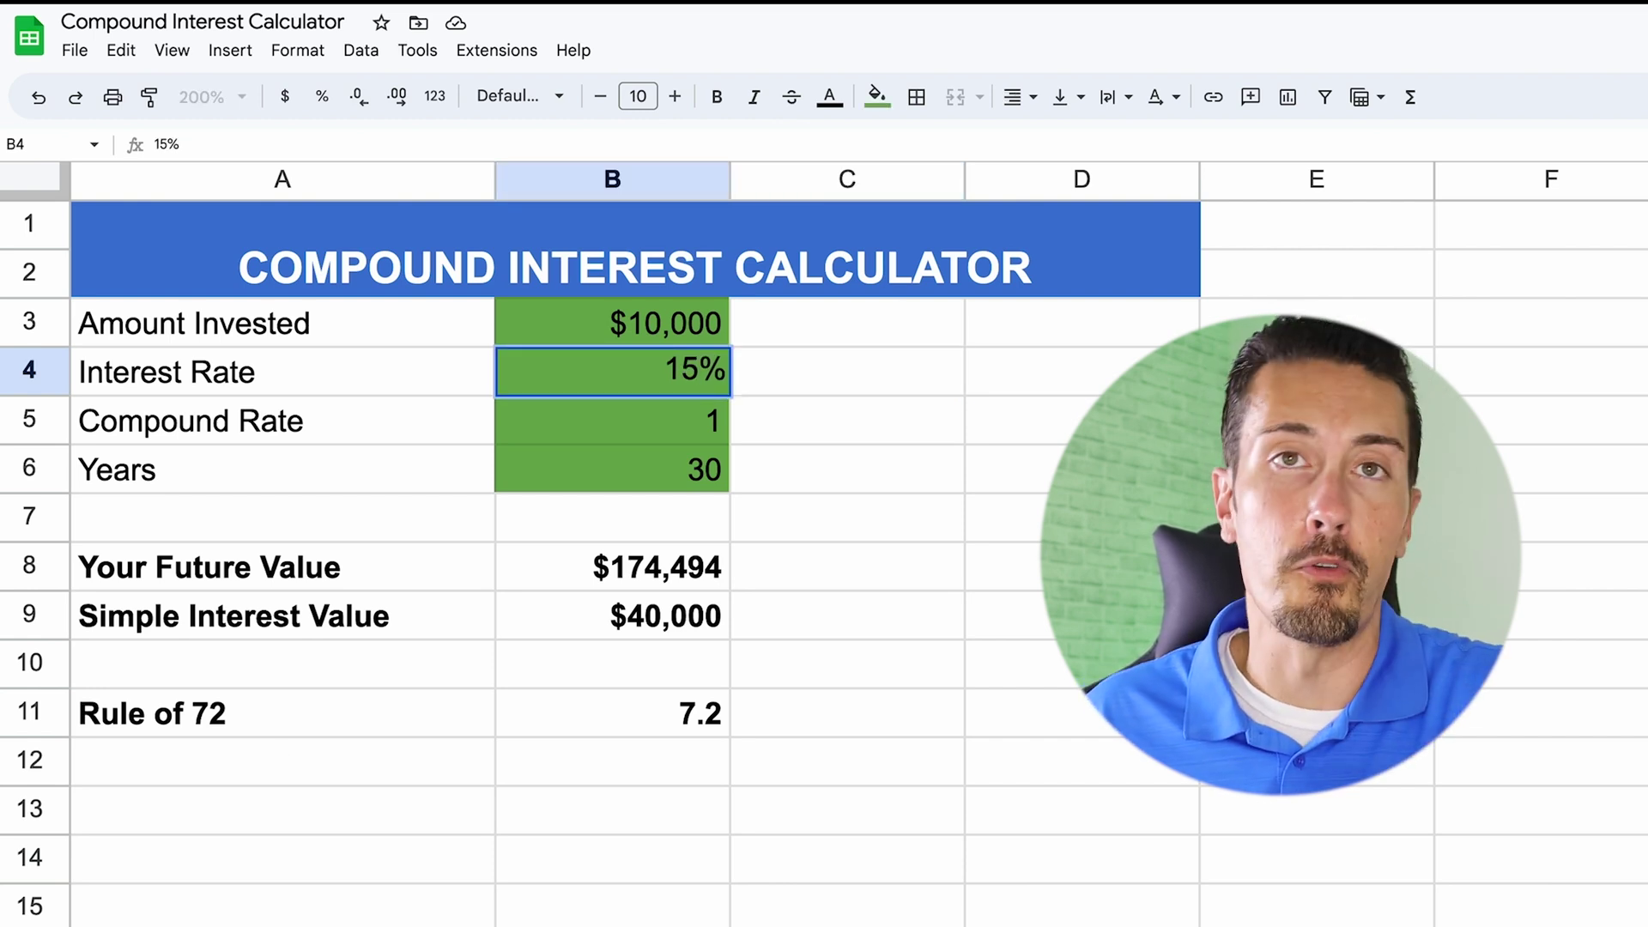
key(Return)
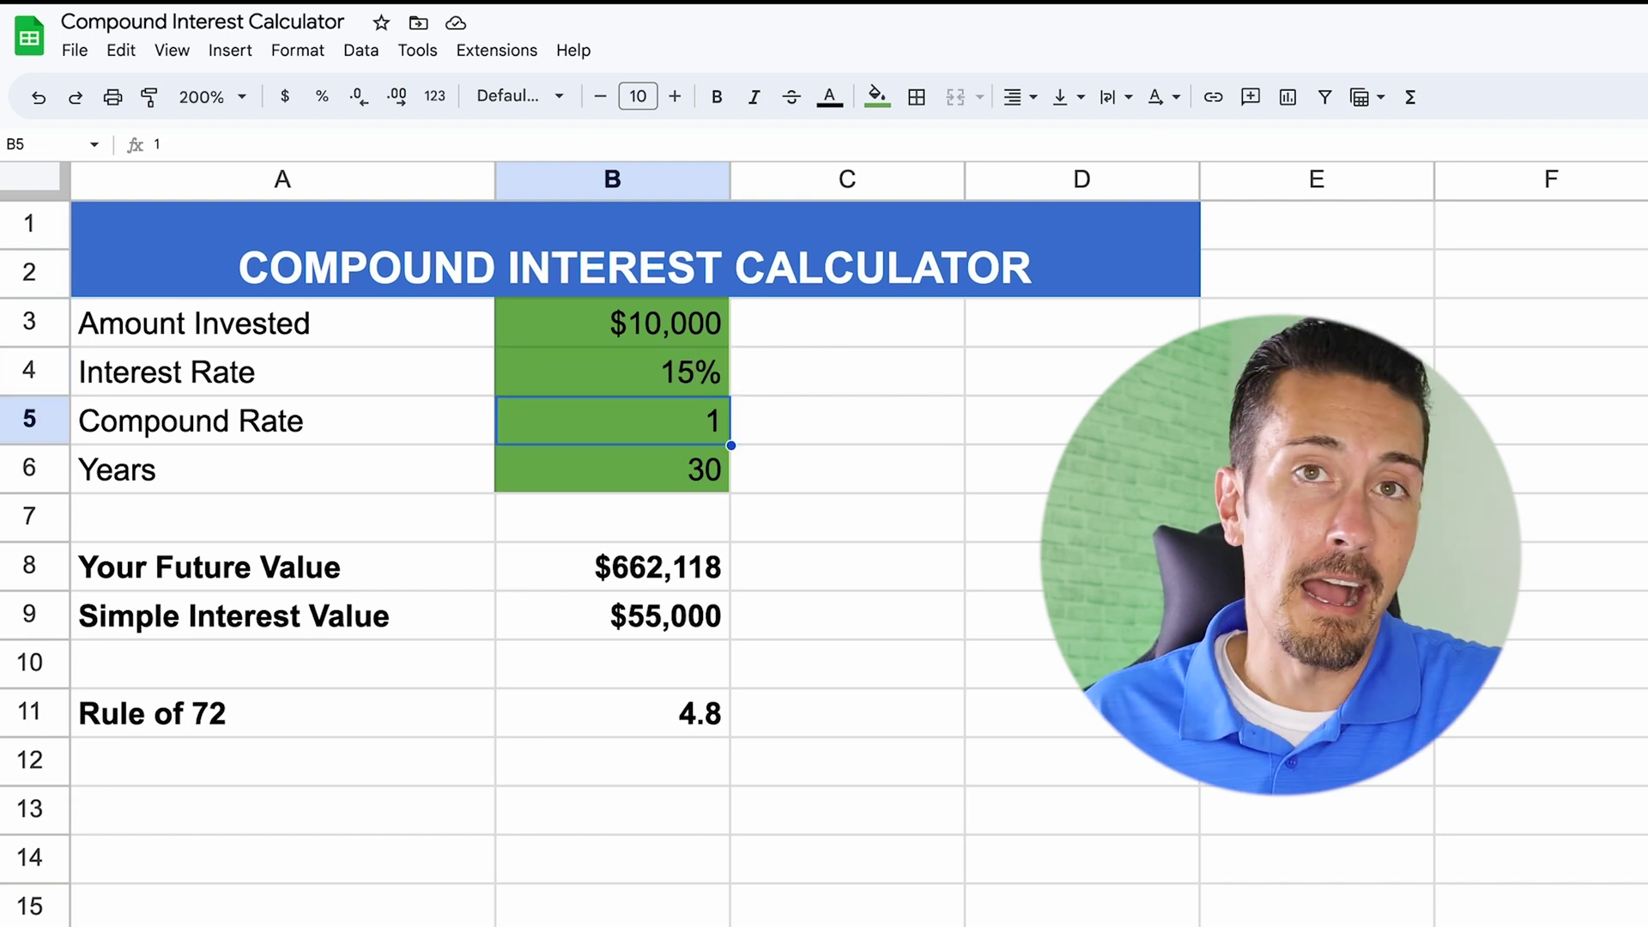
click(612, 372)
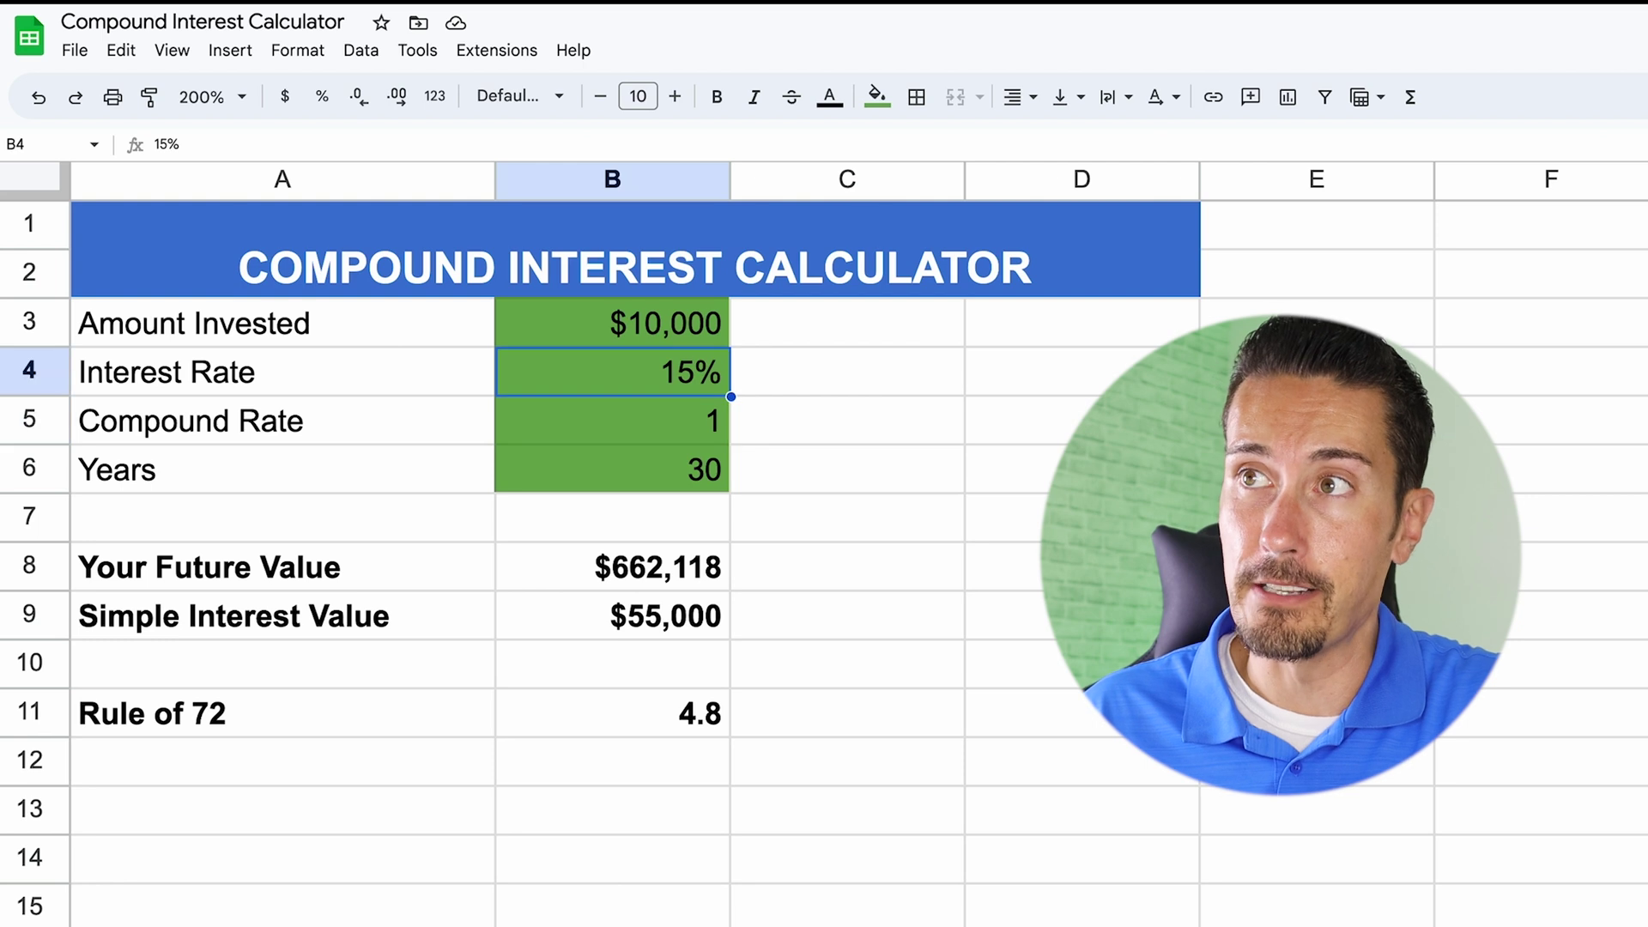
text(4%)
key(Return)
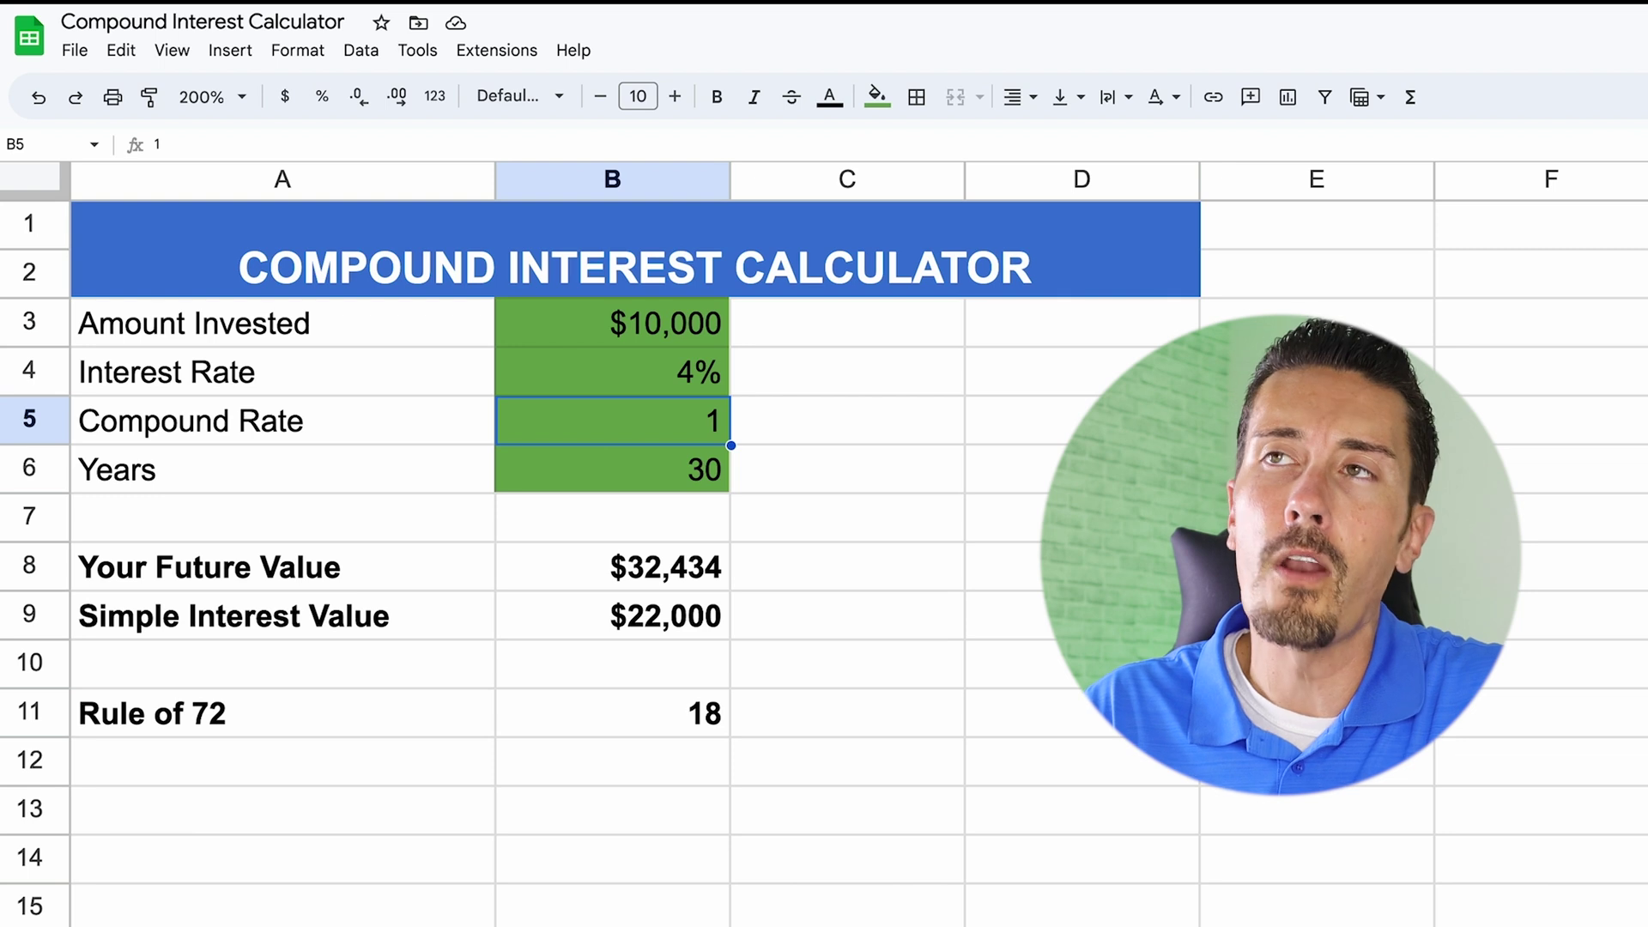
click(72, 50)
click(1317, 516)
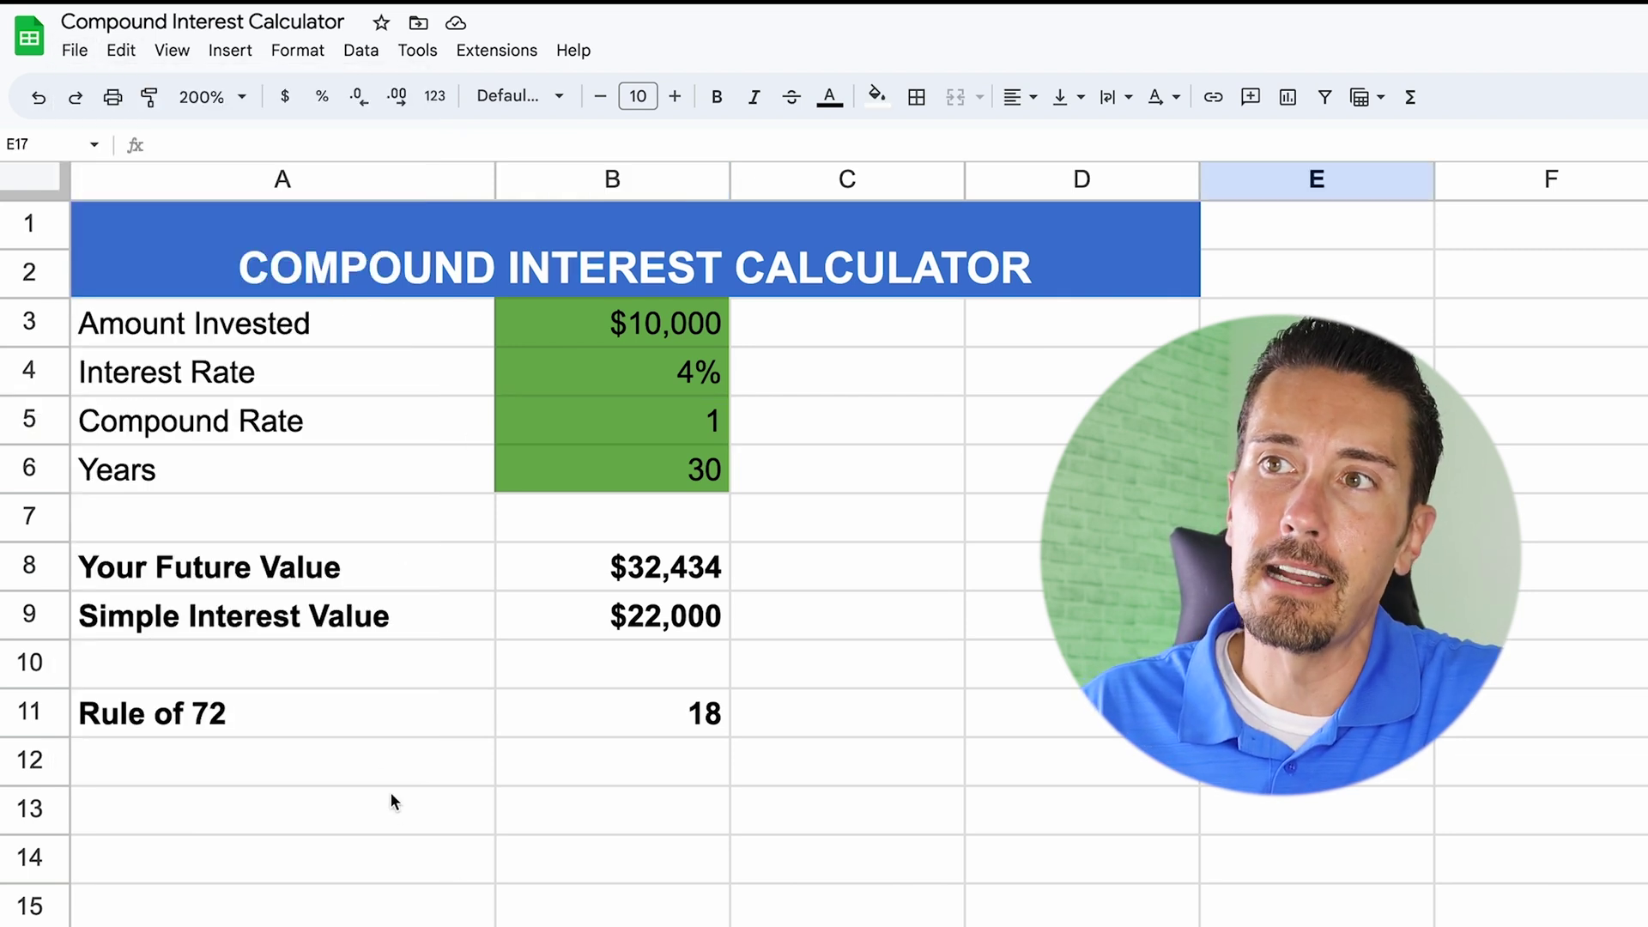
click(380, 768)
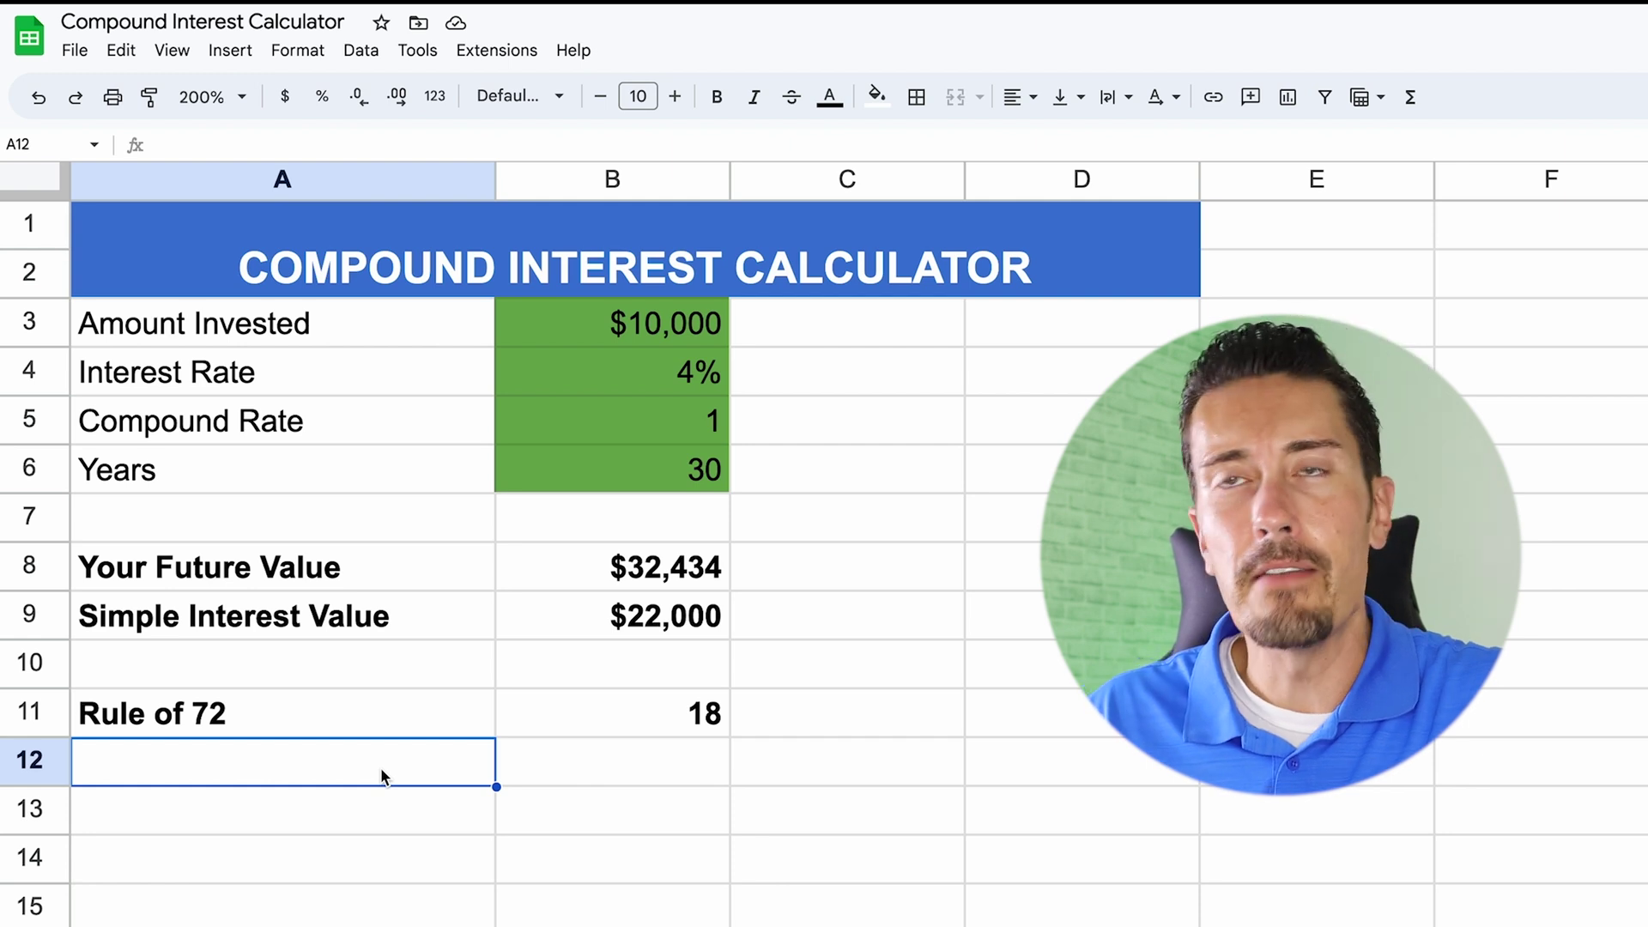